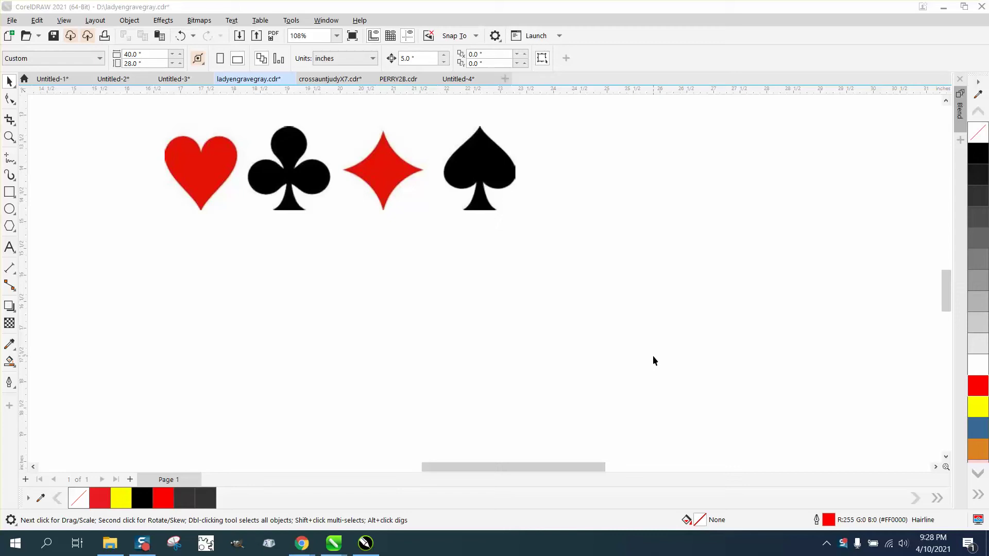
Zoom in on the four suits and trace the bitmap with Outline Trace > Clipart.
click(9, 137)
drag(138, 125, 581, 232)
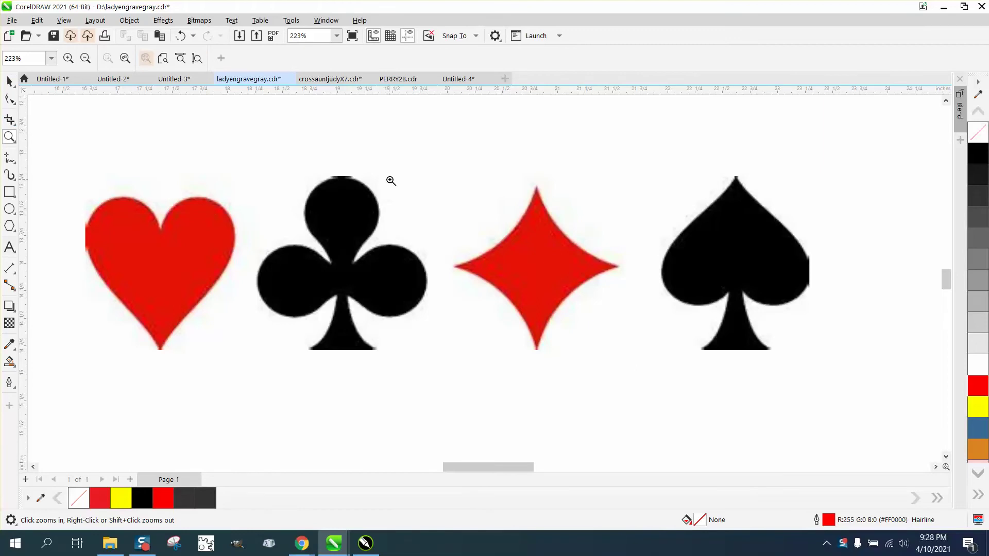
click(10, 82)
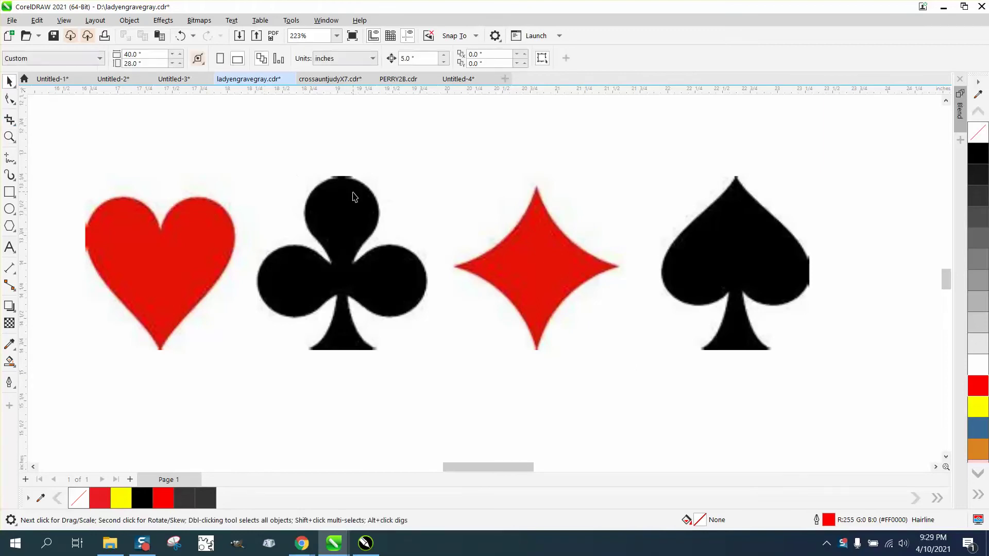
click(356, 192)
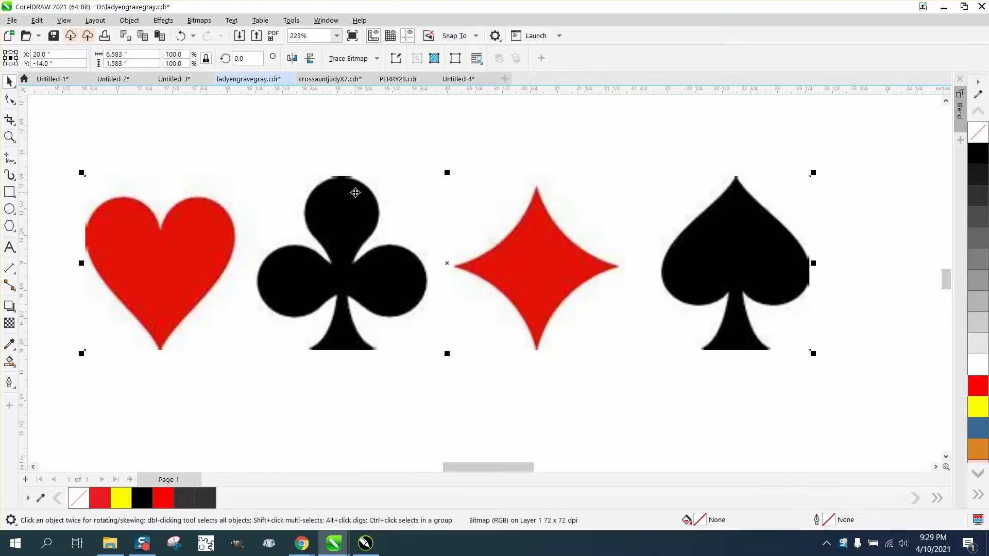
click(377, 61)
mouse_move(378, 101)
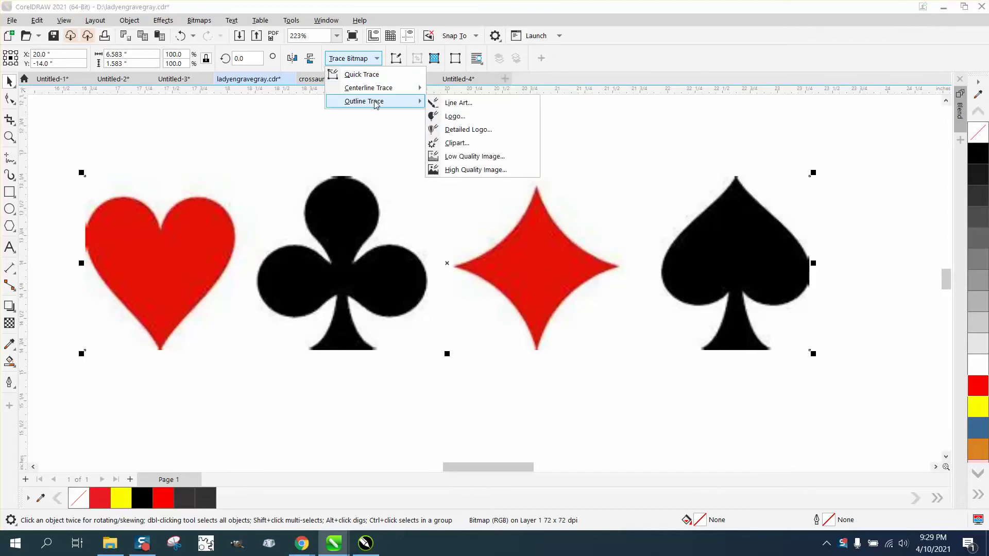
click(452, 143)
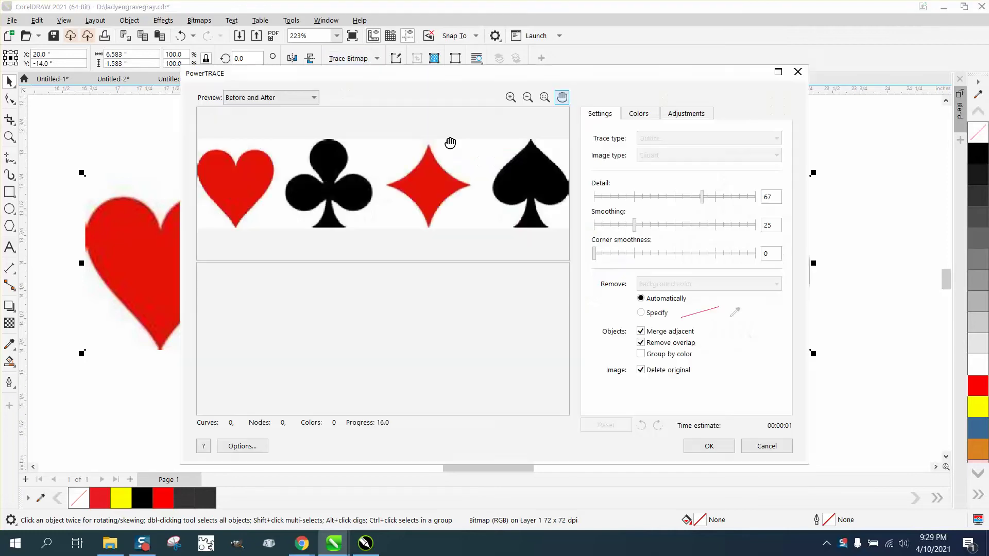
click(704, 446)
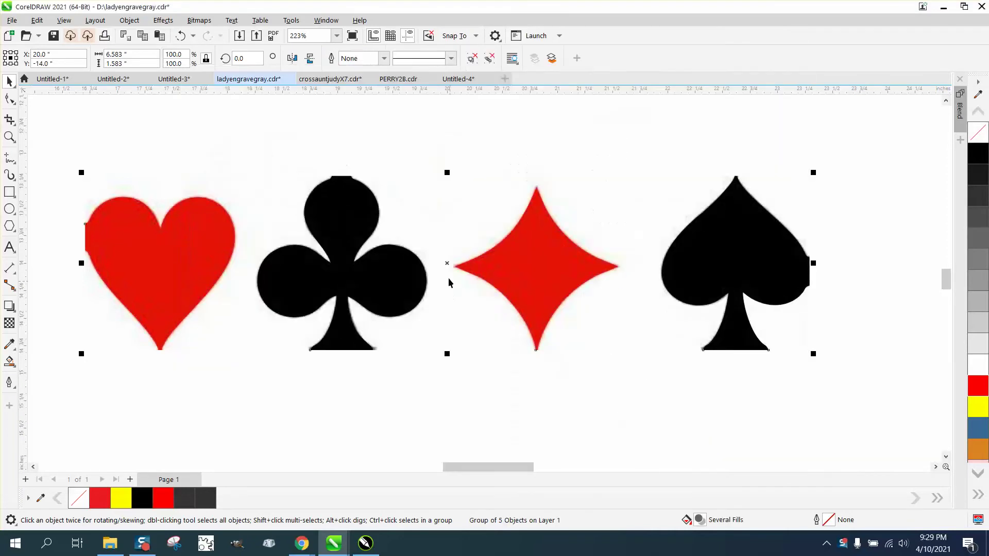
Move the traced group below the bitmap and give it no fill and a red outline.
drag(446, 265, 448, 389)
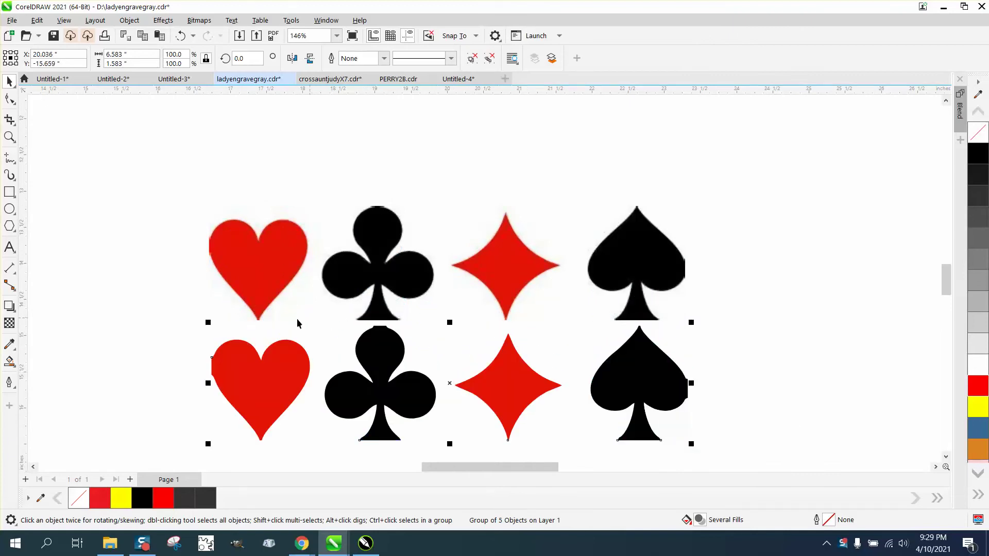
click(977, 132)
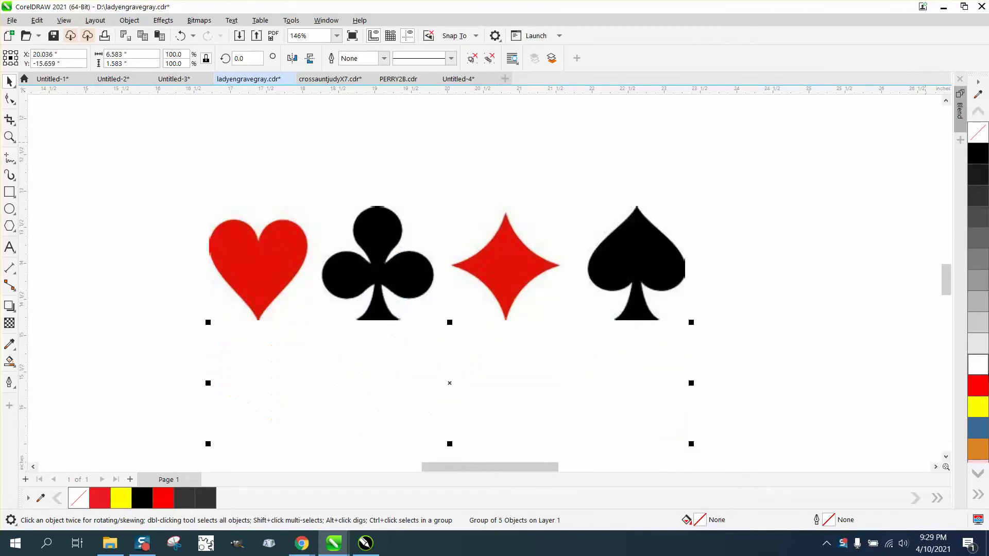
right_click(979, 395)
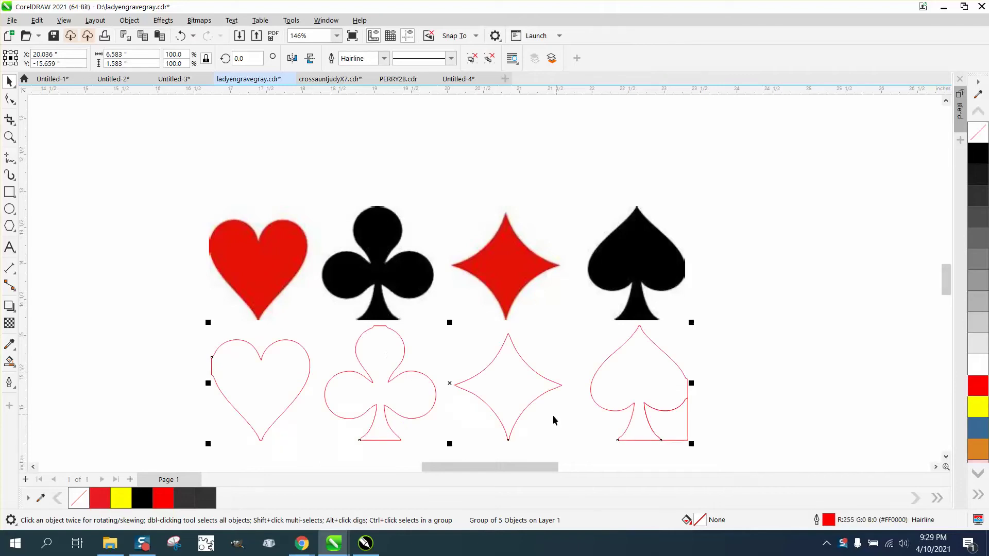
Place the red outline group above the filled suits and deselect it.
scroll(496, 381, down, 1)
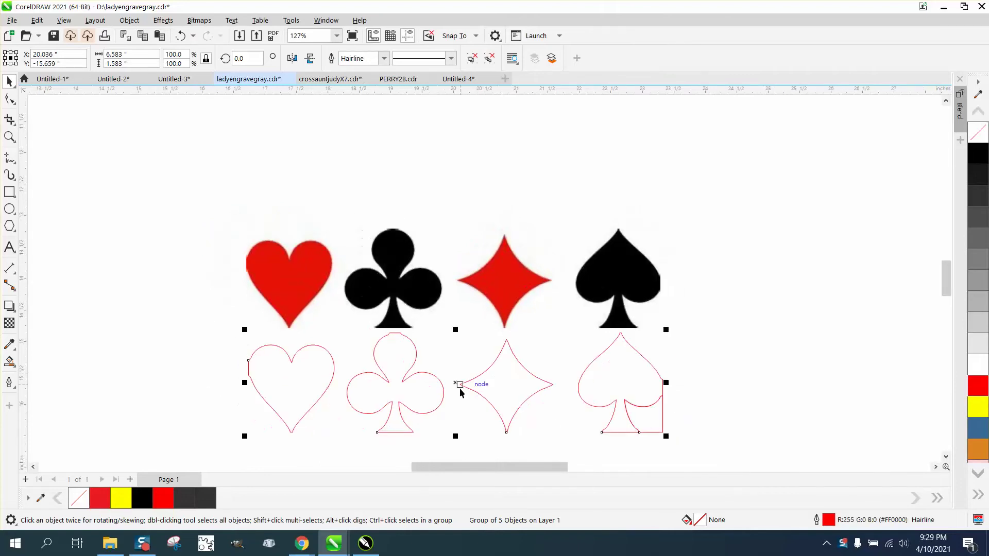
drag(459, 383, 653, 172)
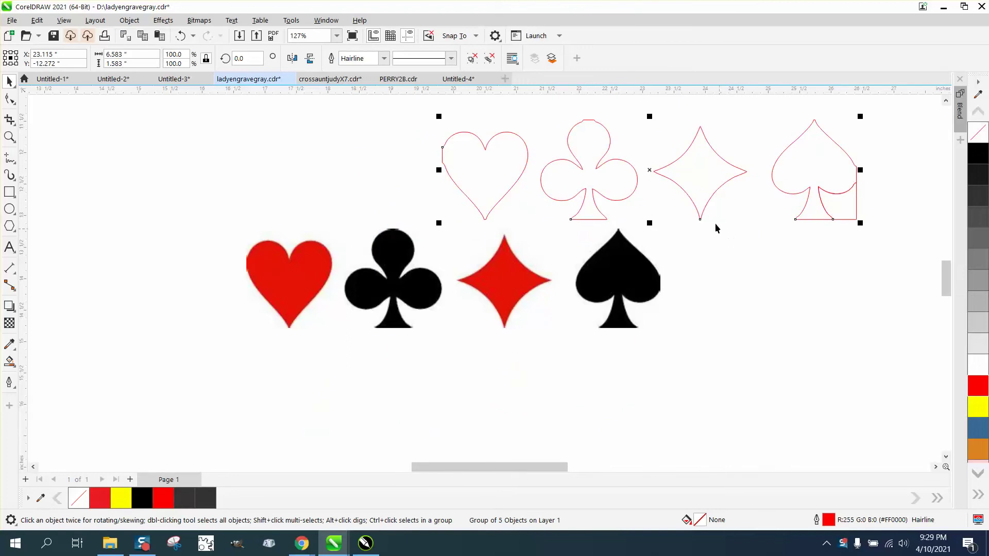
click(710, 246)
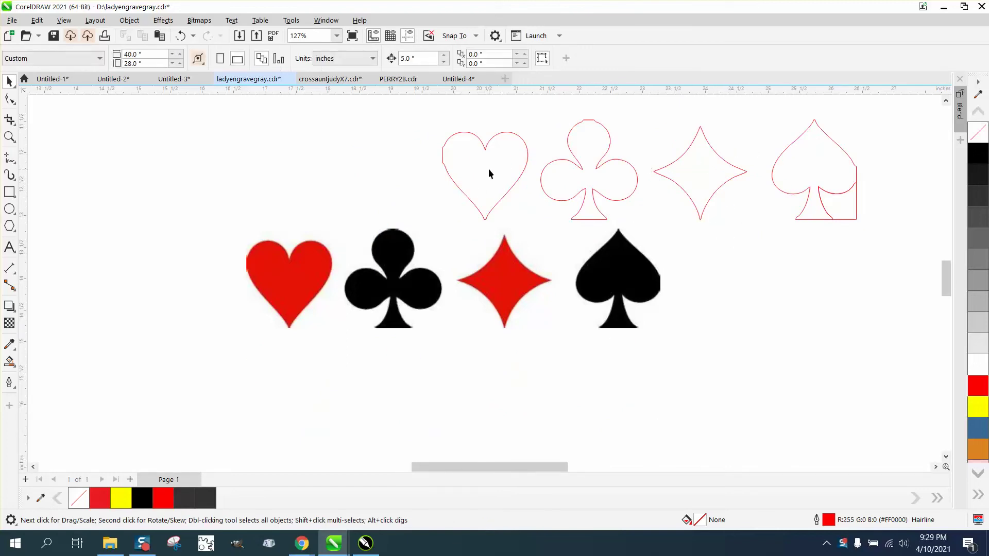
Draw a Basic Shapes heart to the left of the traced suit outlines.
click(15, 231)
click(57, 266)
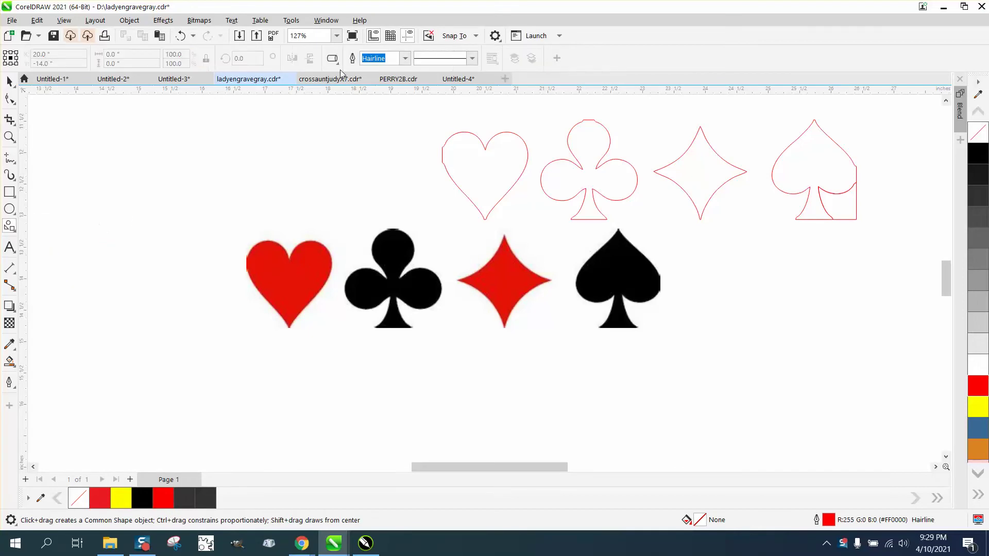
click(336, 62)
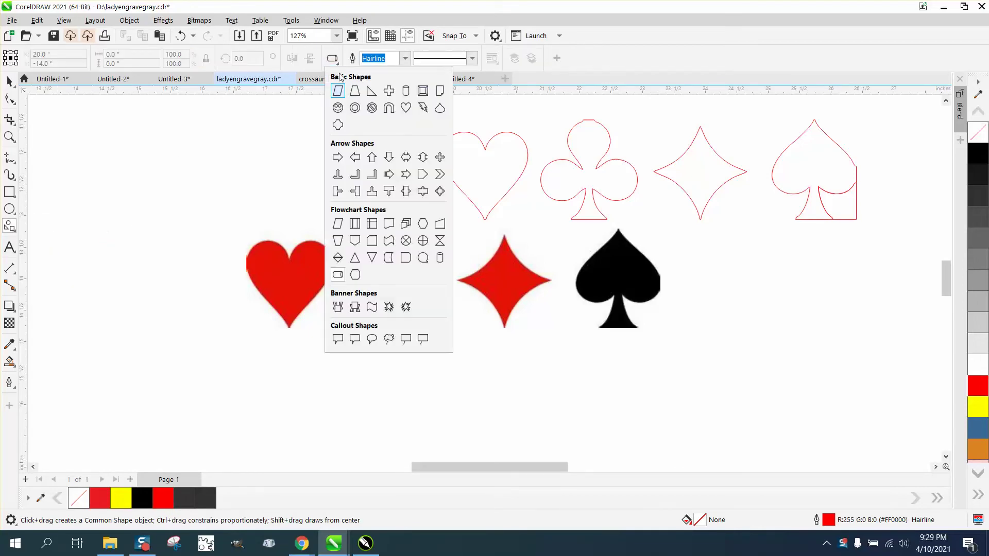
click(410, 111)
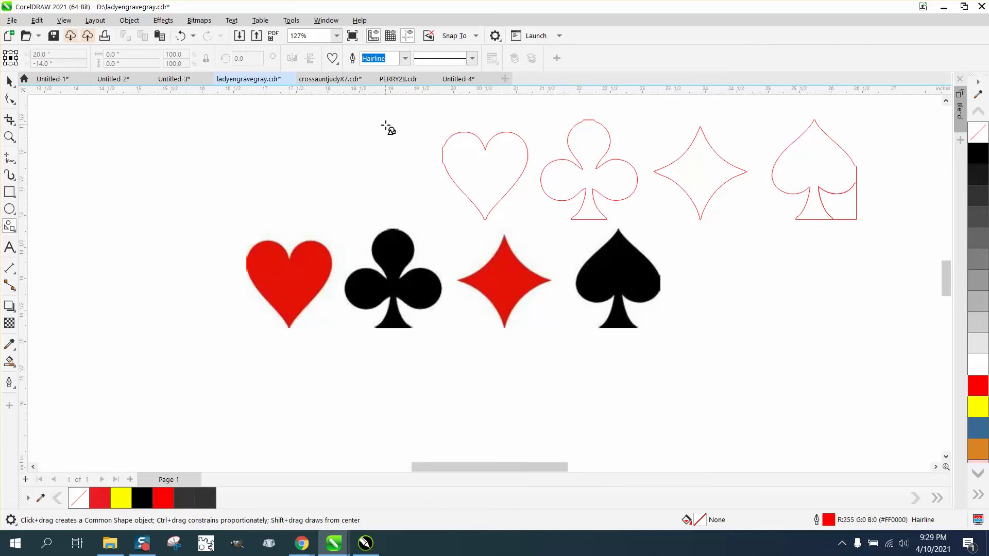
drag(386, 123, 334, 201)
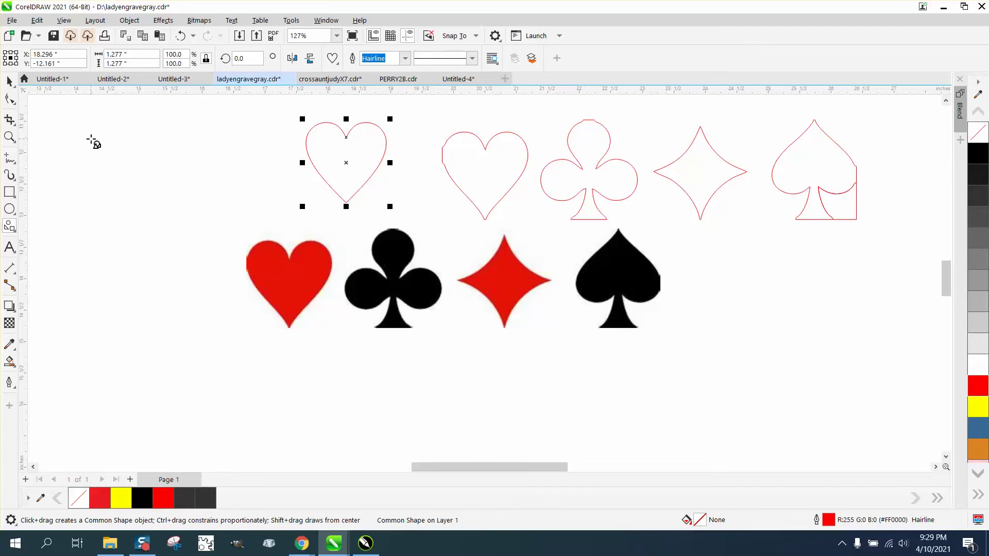
click(9, 137)
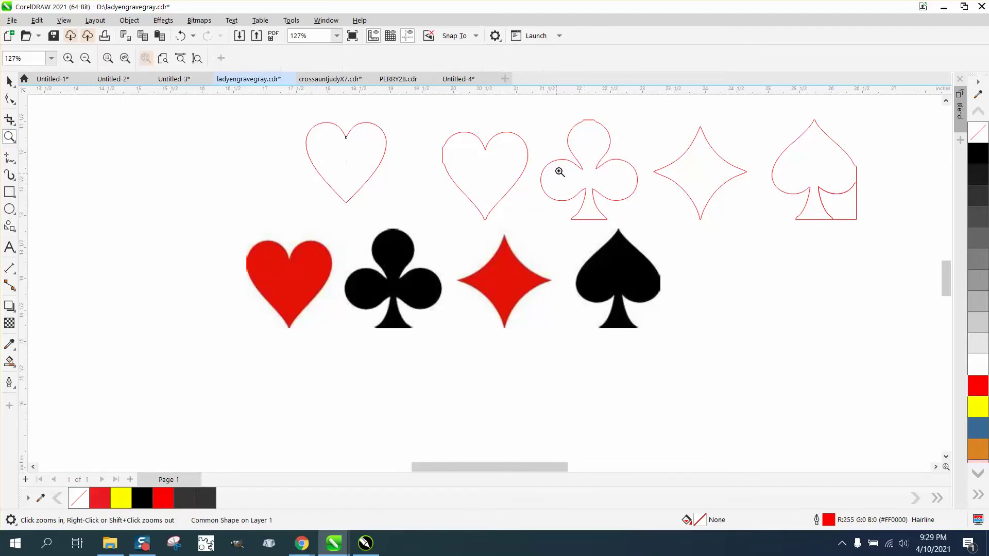
Draw a four-sided polygon as a square diamond to the right of the spade.
drag(564, 126, 927, 384)
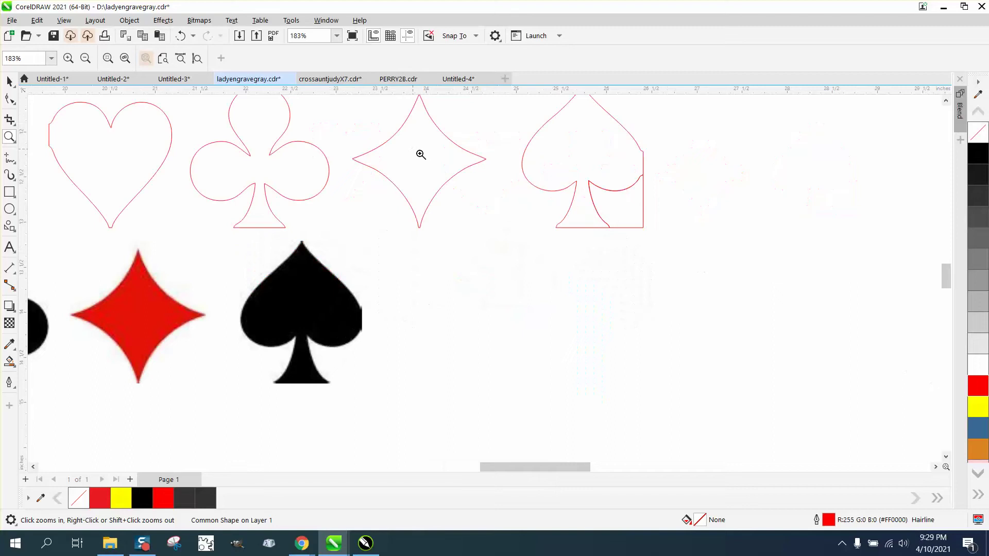
scroll(434, 163, down, 3)
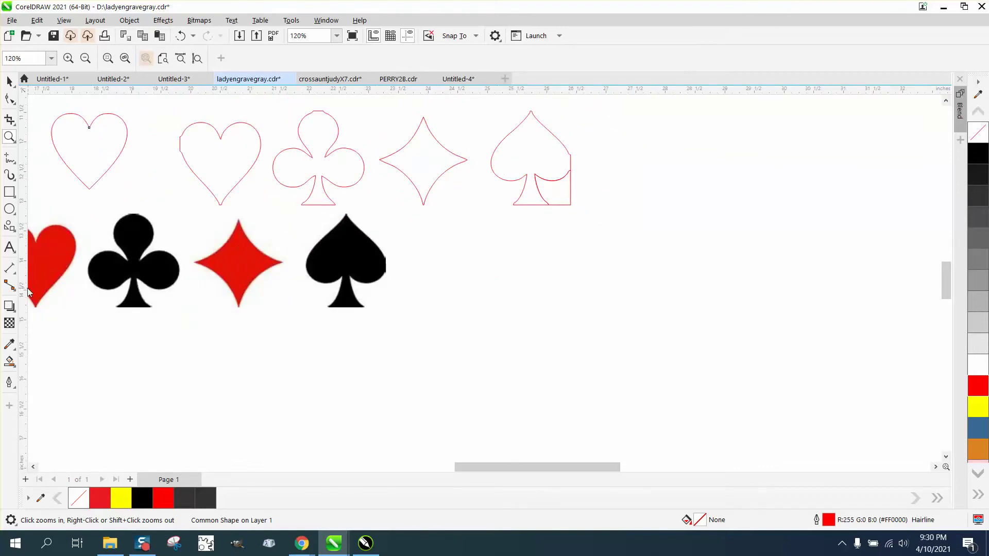
key(F2)
click(17, 231)
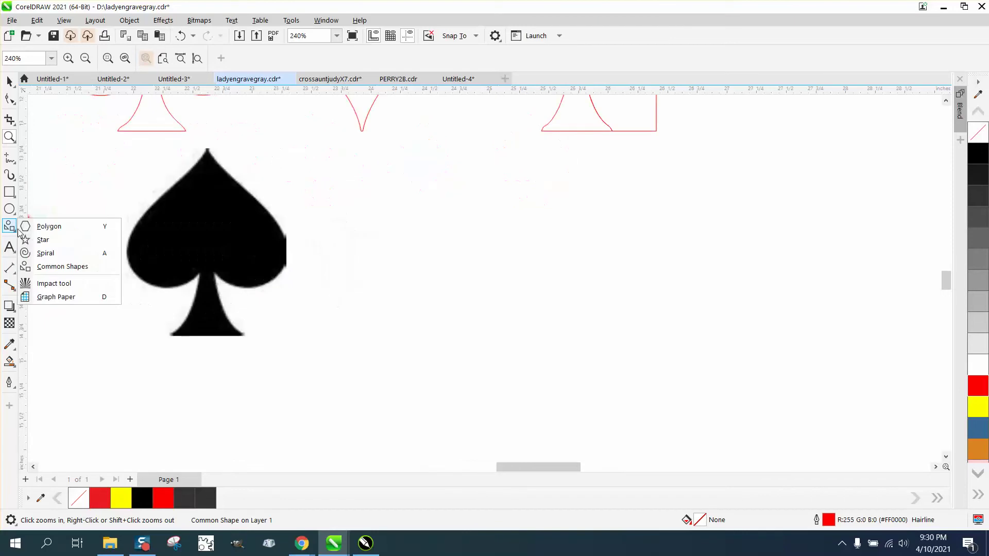
click(29, 227)
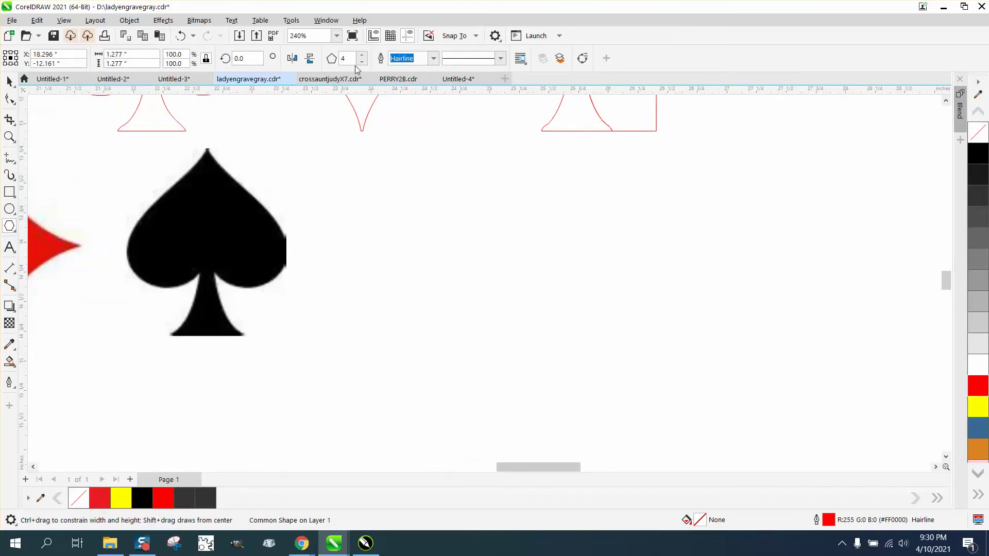
scroll(481, 175, down, 3)
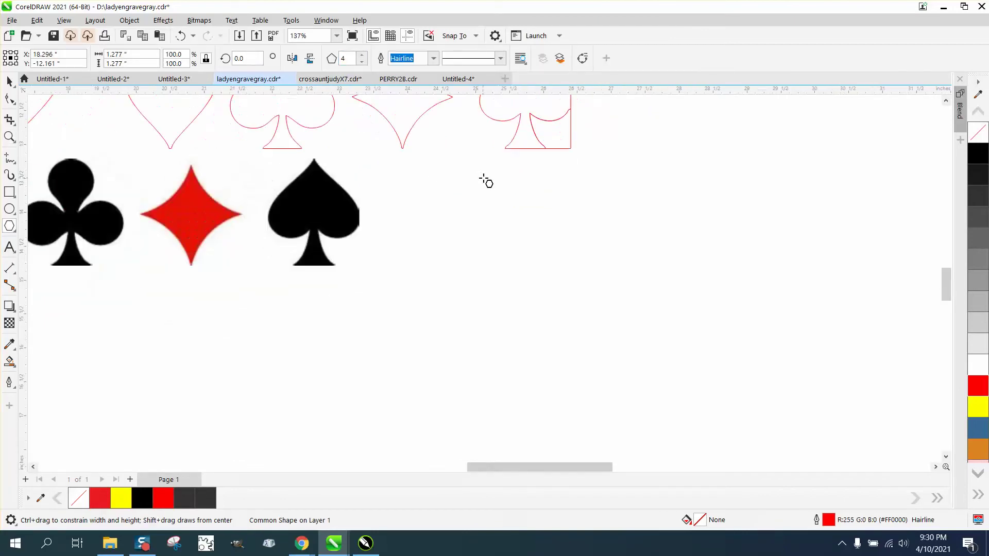
drag(512, 180, 404, 289)
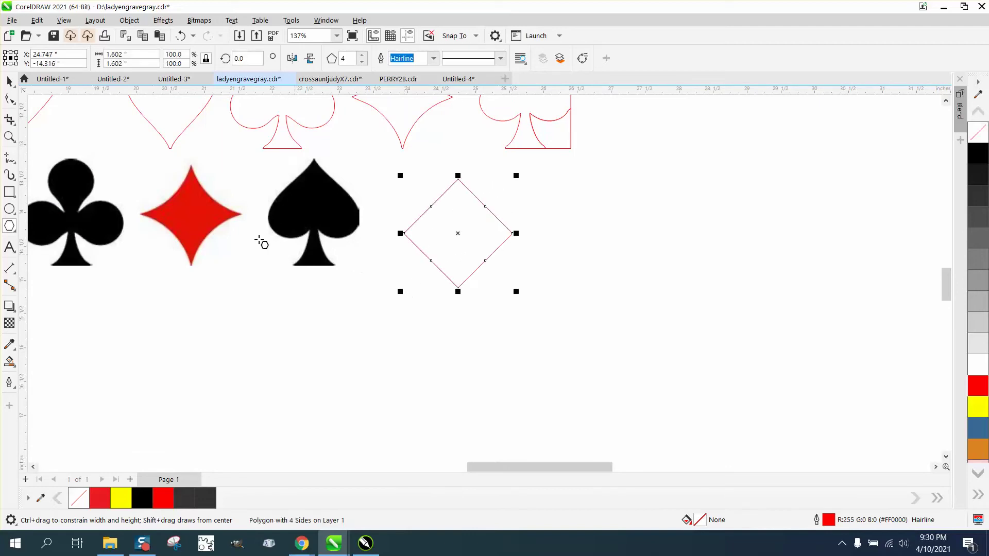
Zoom in on the diamond and delete its midpoint nodes.
click(9, 135)
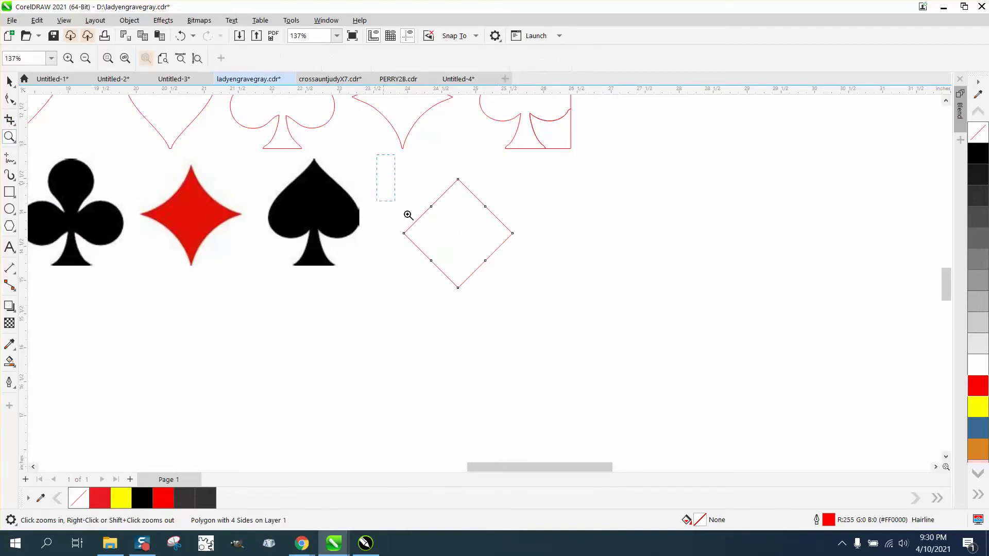
click(489, 242)
click(10, 99)
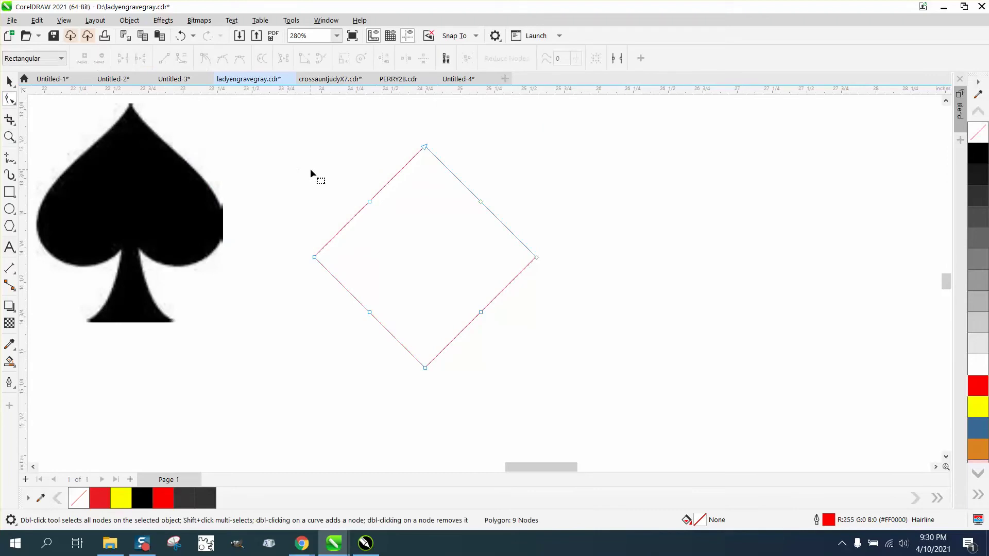
drag(347, 179, 464, 223)
key(Delete)
Convert the diamond's edges to curves and bend them inward into concave sides.
drag(590, 406, 545, 289)
right_click(537, 260)
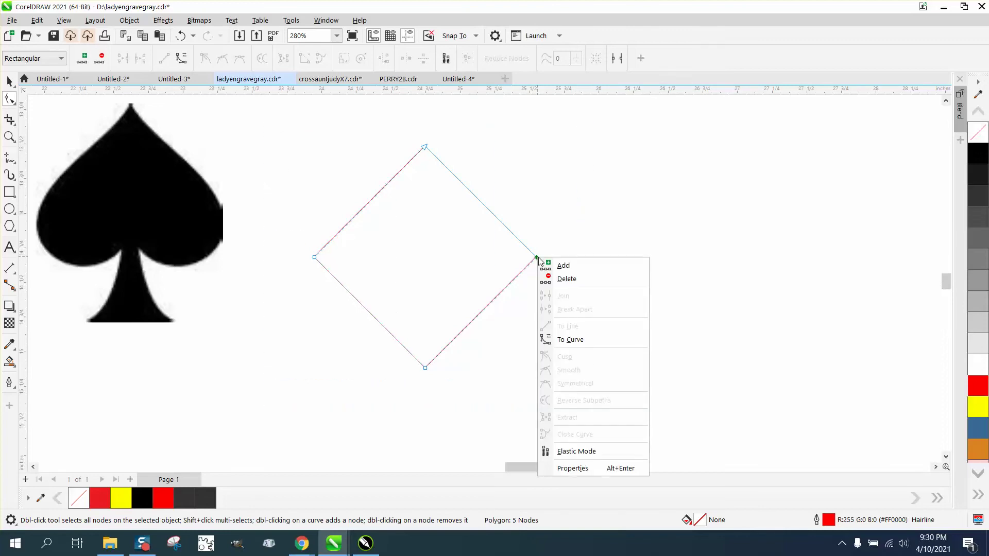
click(579, 336)
click(580, 324)
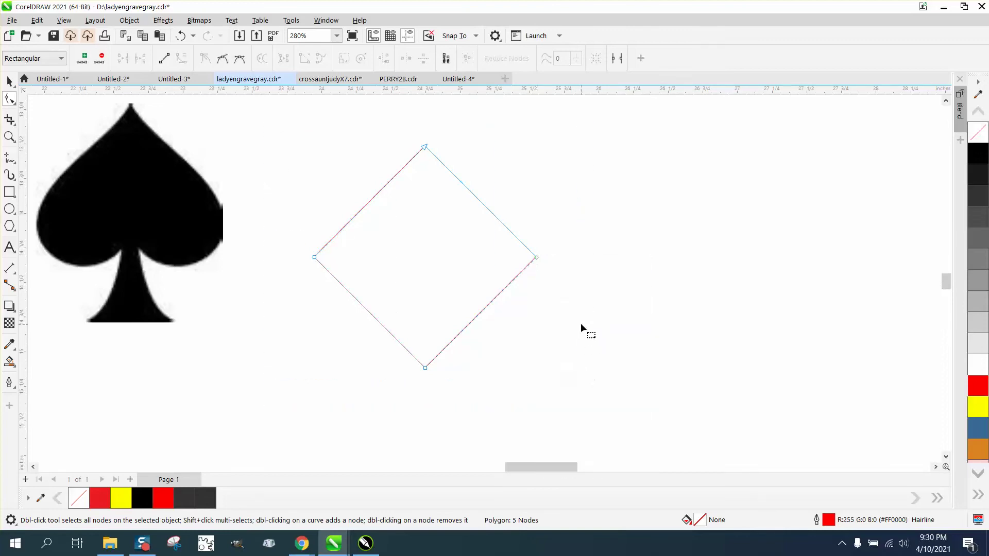
click(483, 205)
drag(482, 205, 464, 220)
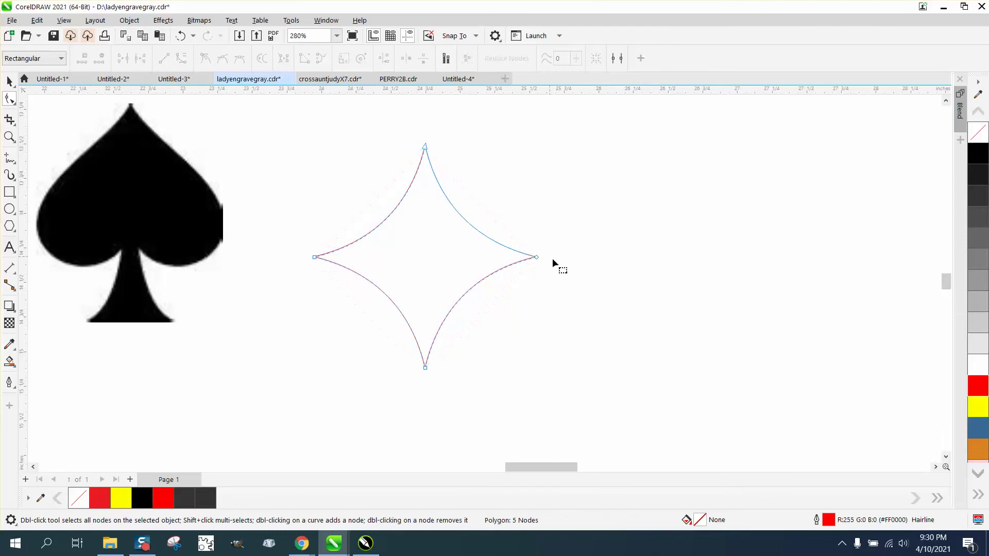
Fill the concave diamond solid red.
click(9, 81)
click(977, 156)
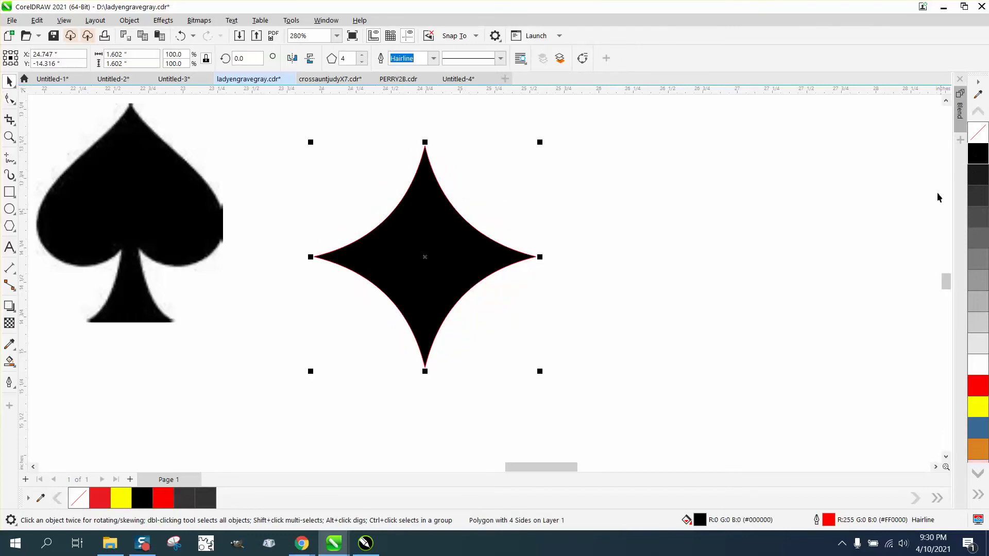
click(976, 384)
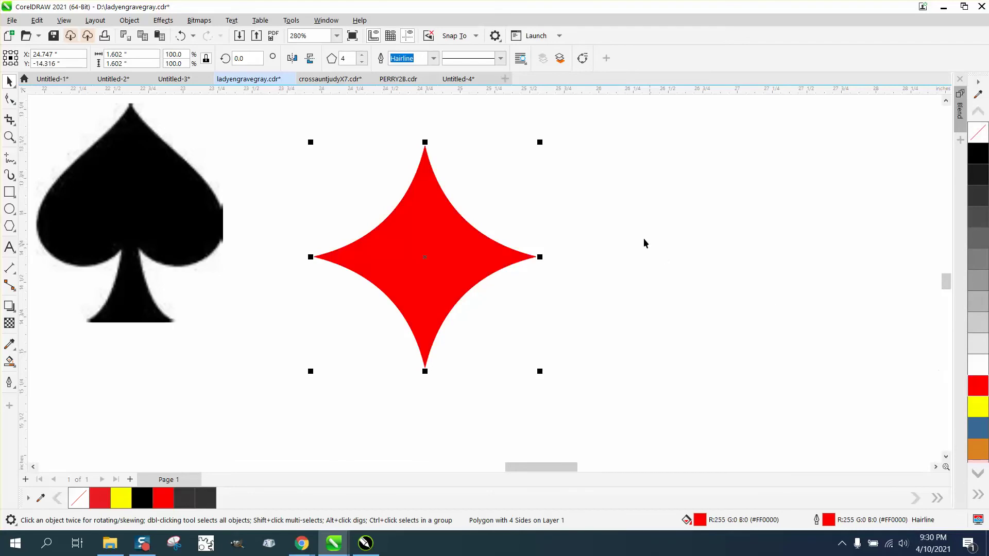
scroll(644, 243, down, 2)
scroll(396, 252, down, 1)
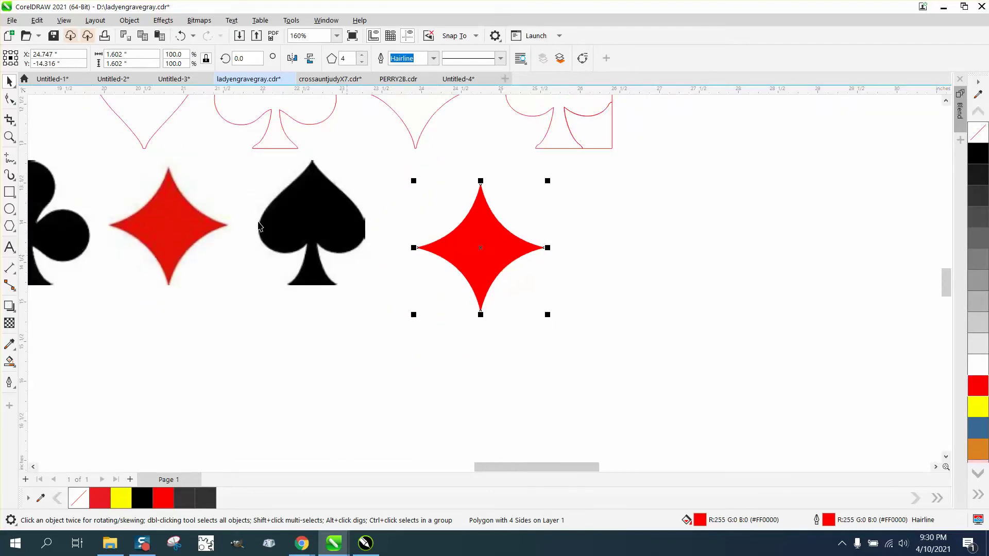
Zoom in and draw a rectangle over the spade's stem.
click(10, 137)
drag(260, 225, 654, 412)
click(9, 192)
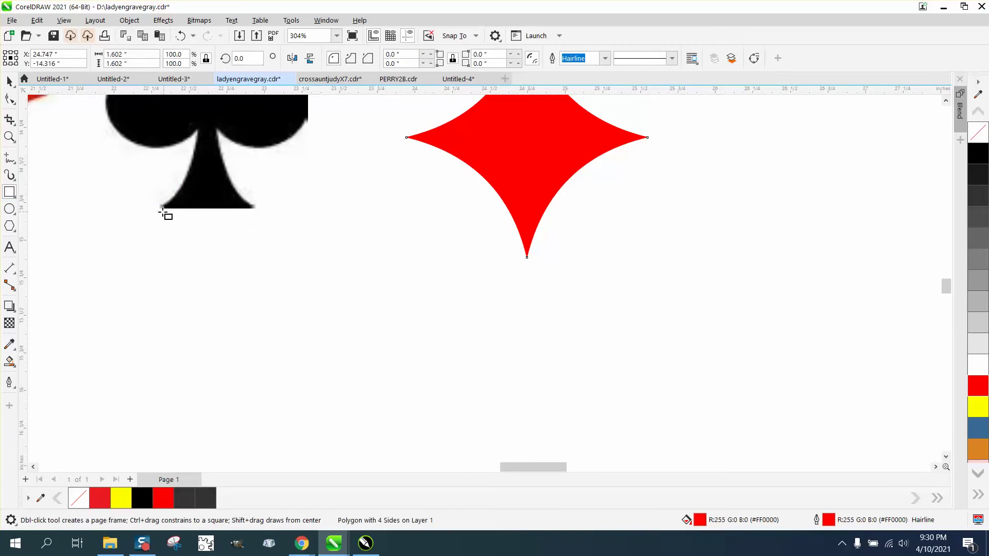
drag(158, 209, 253, 128)
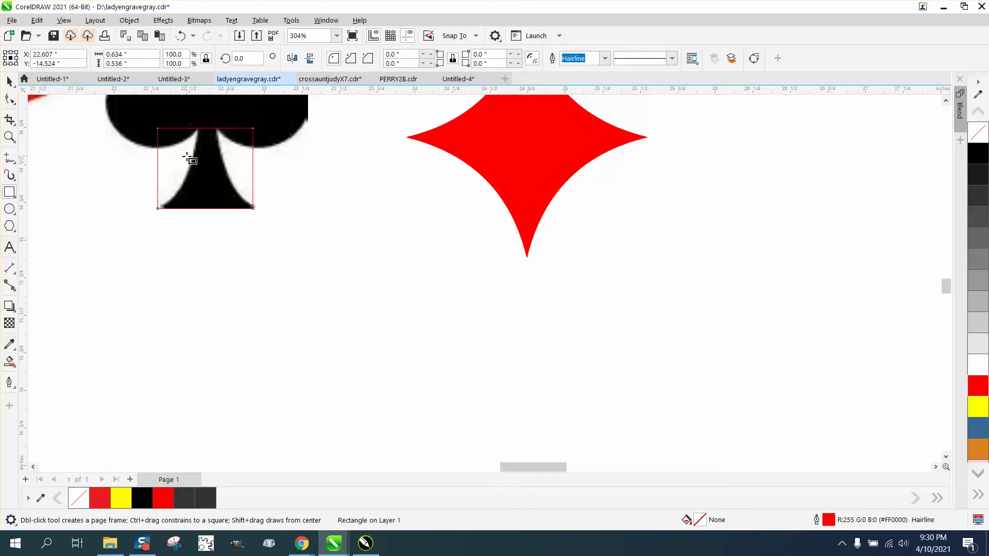
Convert the stem rectangle to curves for node editing.
click(9, 137)
drag(134, 122, 367, 278)
click(9, 81)
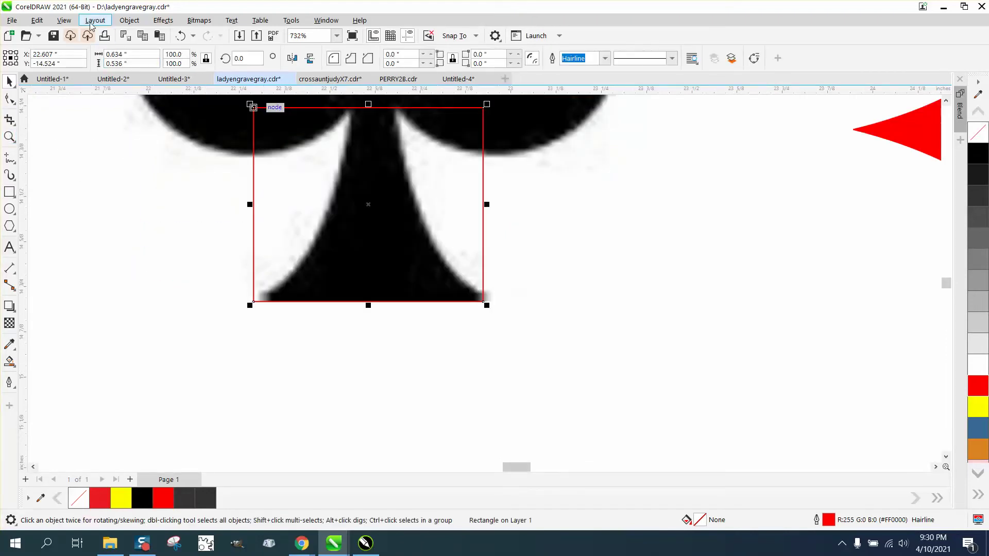
click(123, 23)
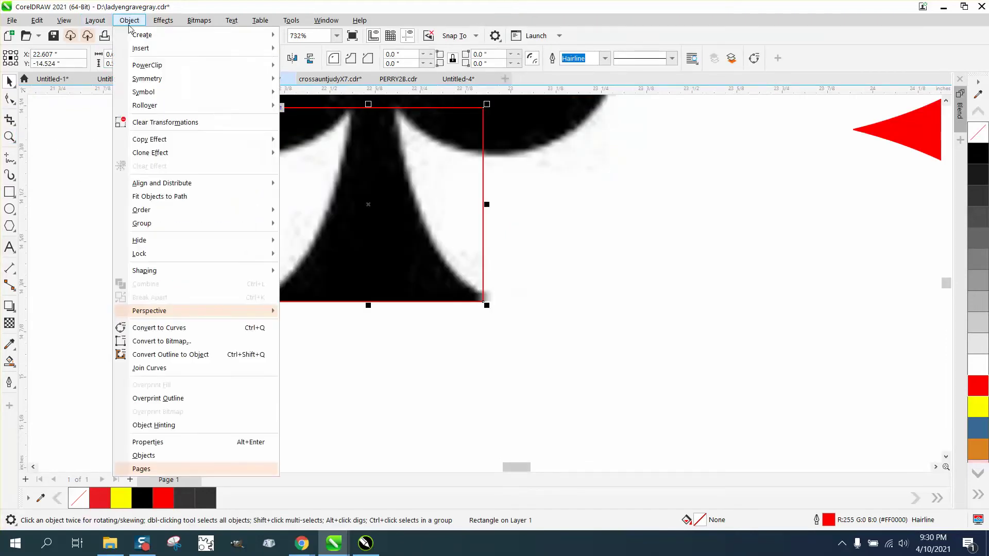
click(167, 333)
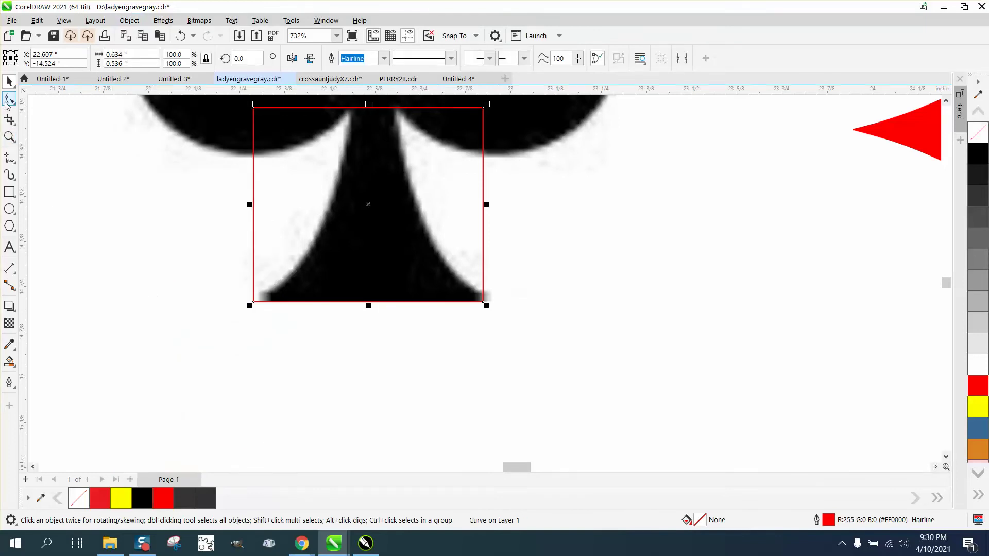
click(10, 101)
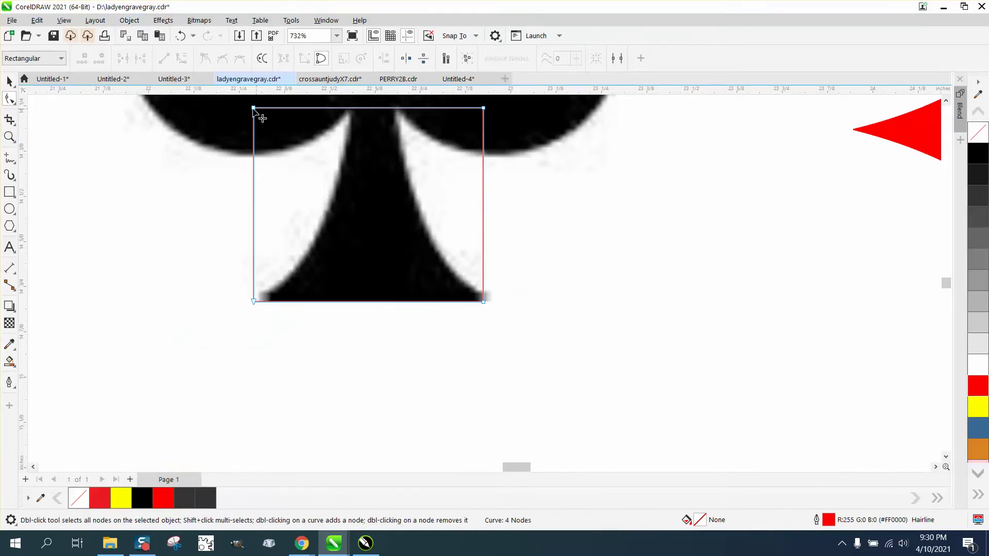
Measure the rectangle's top edge with a parallel dimension, then undo it.
click(15, 278)
click(41, 268)
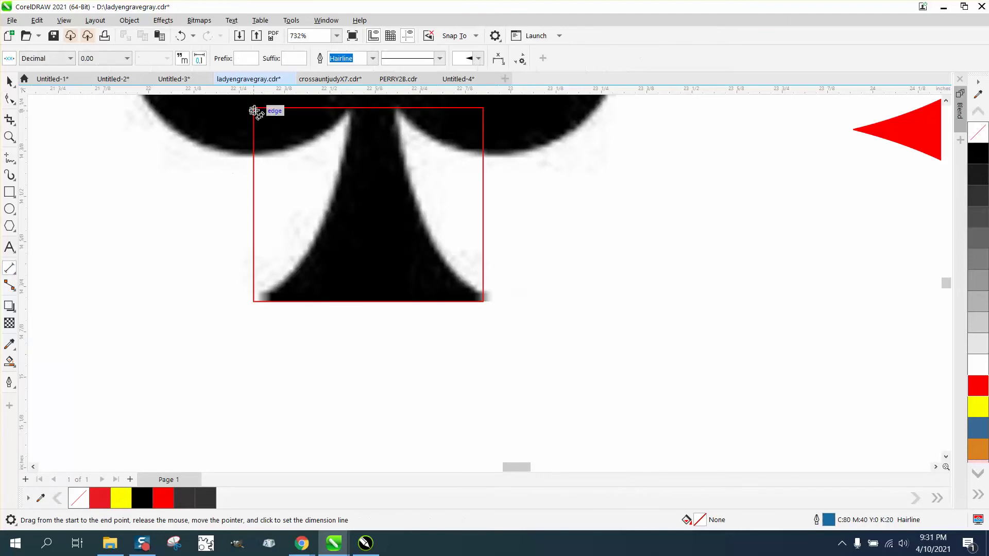
drag(254, 110, 355, 116)
click(375, 118)
key(ctrl+z)
Deselect everything and set the nudge distance to 0.27 inches.
click(10, 99)
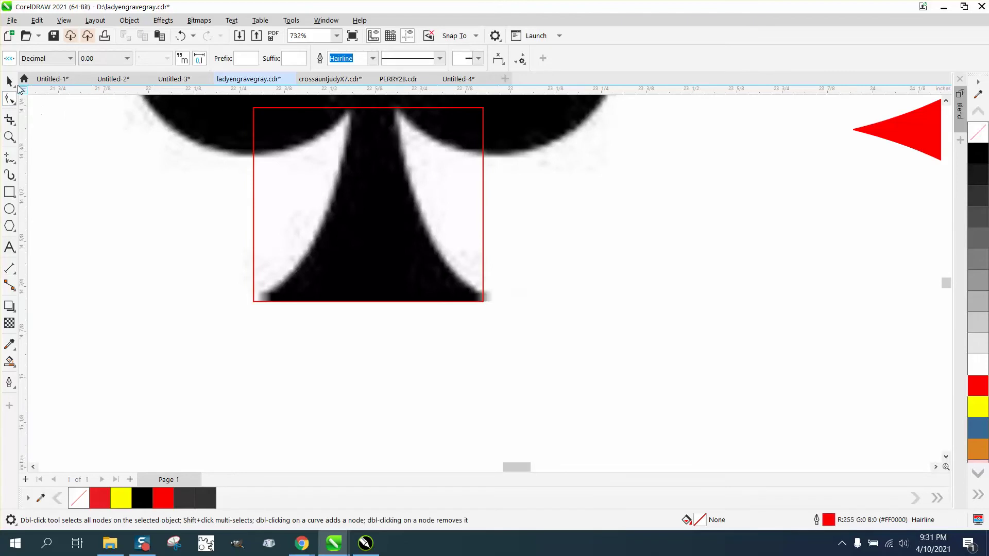
key(space)
click(618, 303)
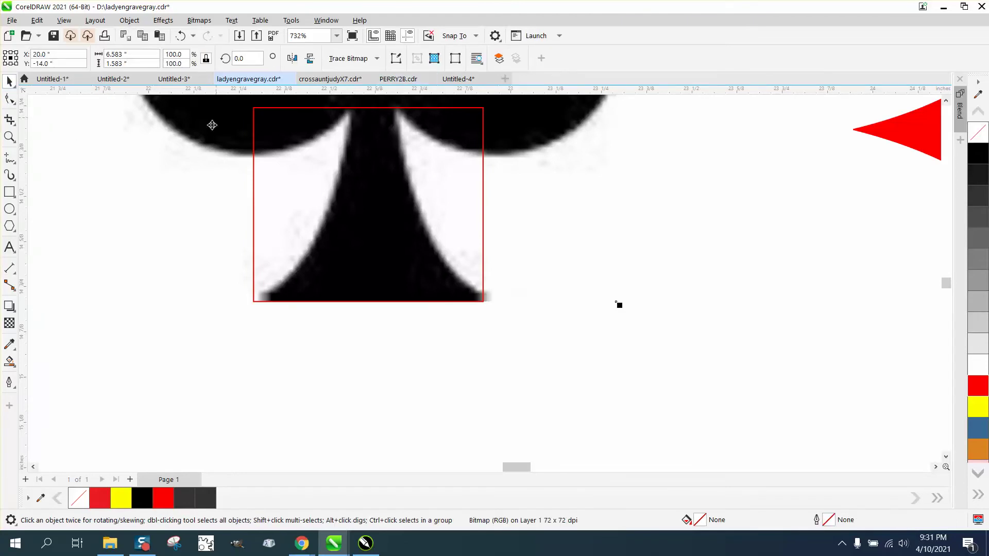
click(684, 444)
click(414, 58)
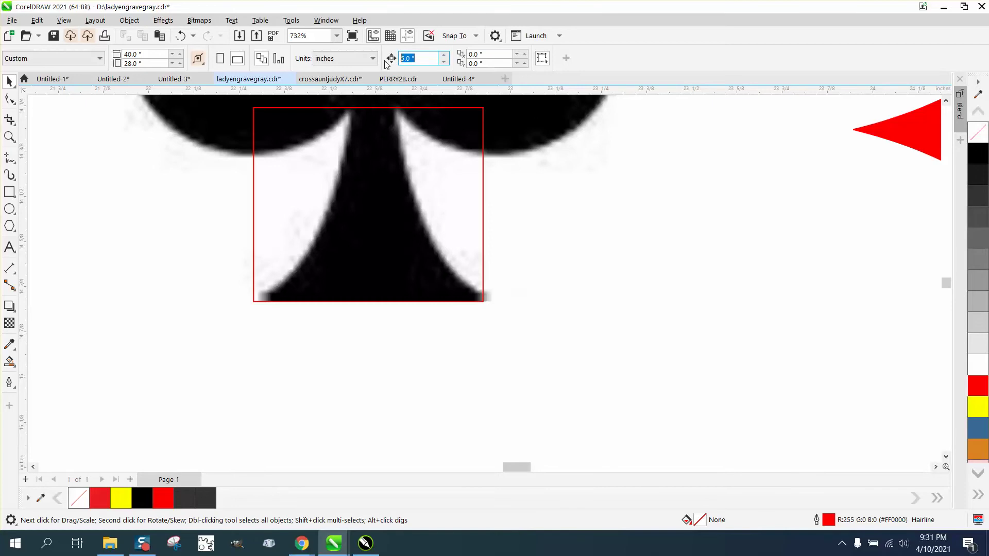
text(.27)
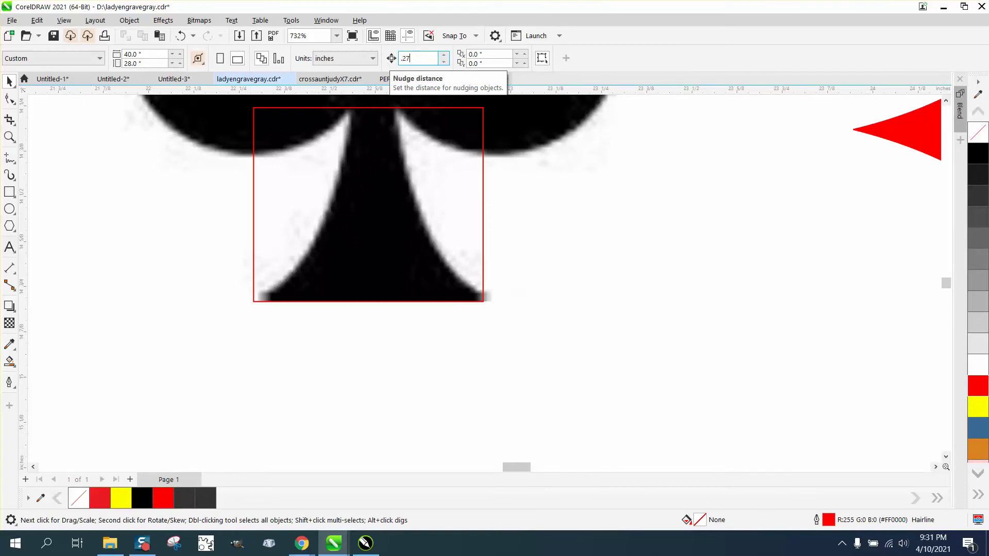
key(Return)
Nudge the rectangle's top-left and top-right corners inward into a trapezoid.
click(9, 98)
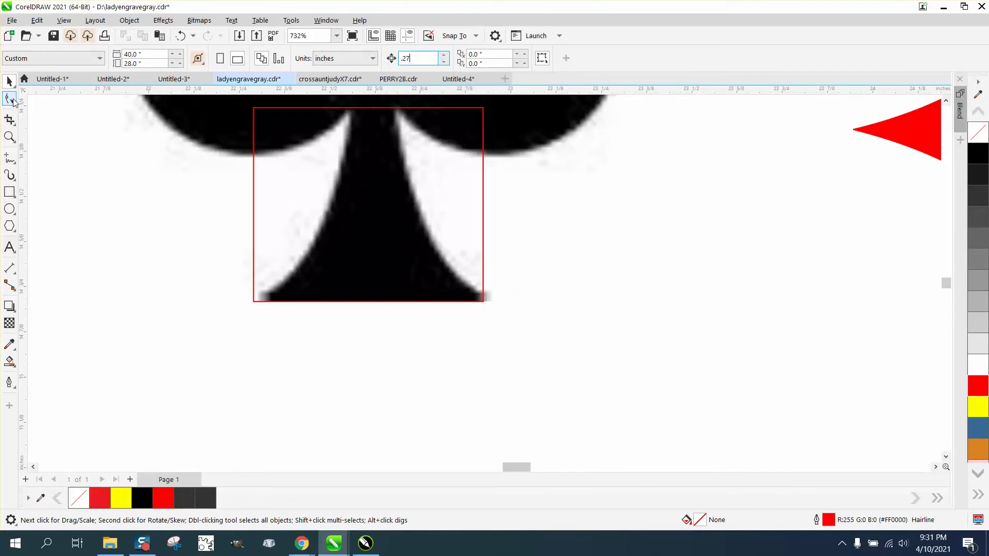
click(256, 110)
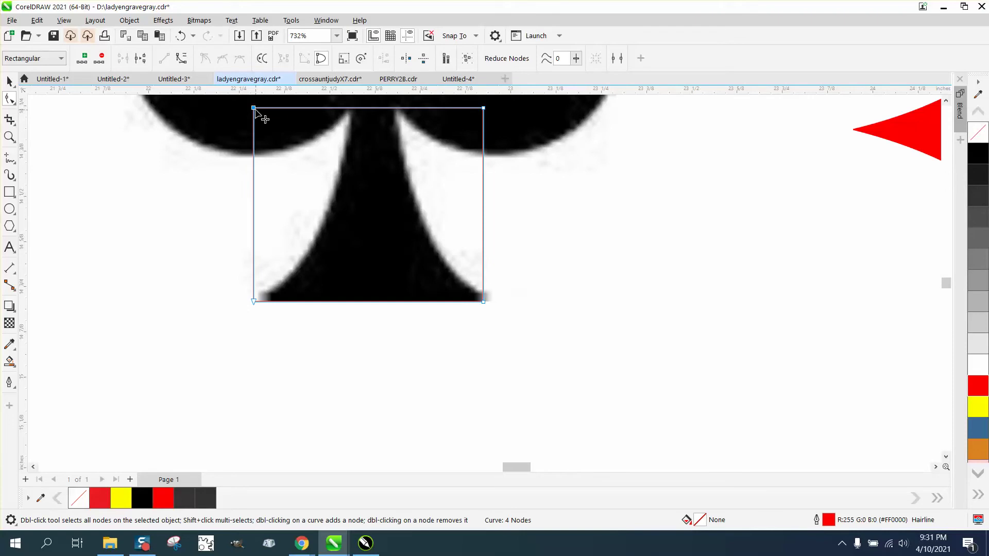
key(Page_Down)
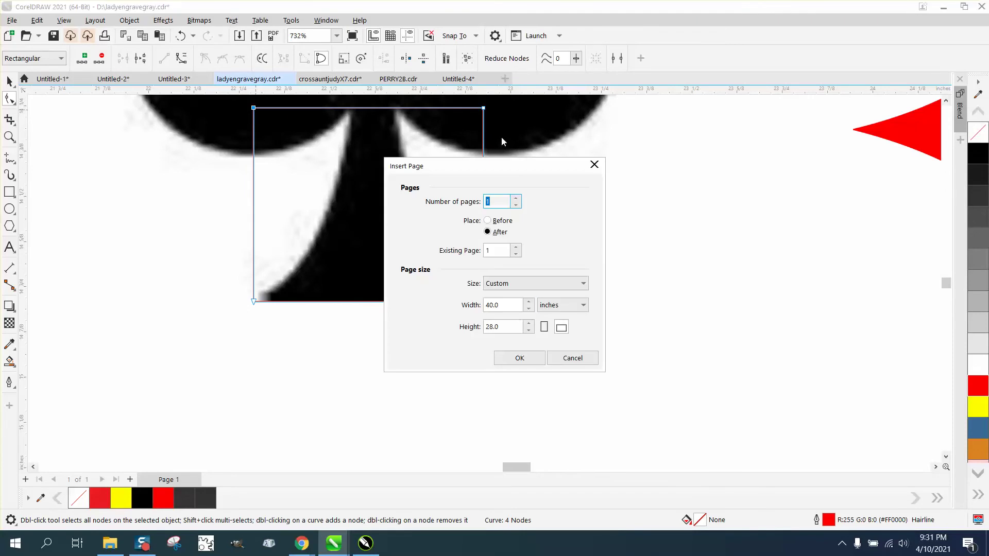
click(579, 355)
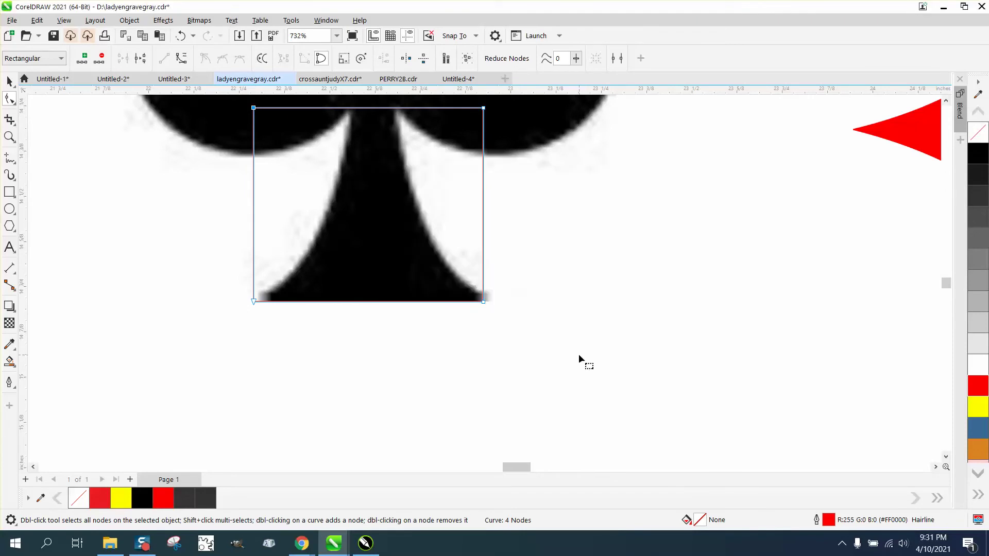
key(Right)
key(Right)
key(Right)
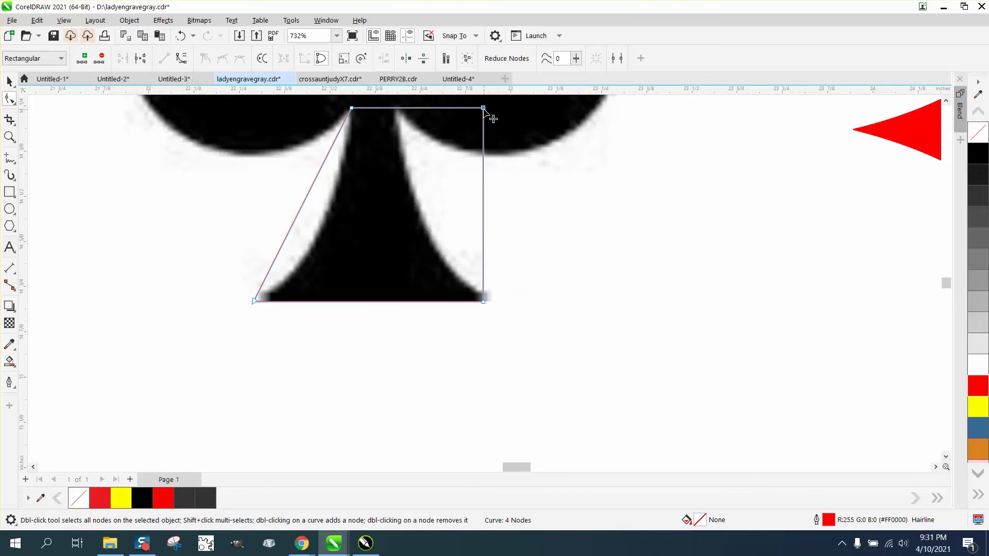
key(Left)
key(Left)
key(Left)
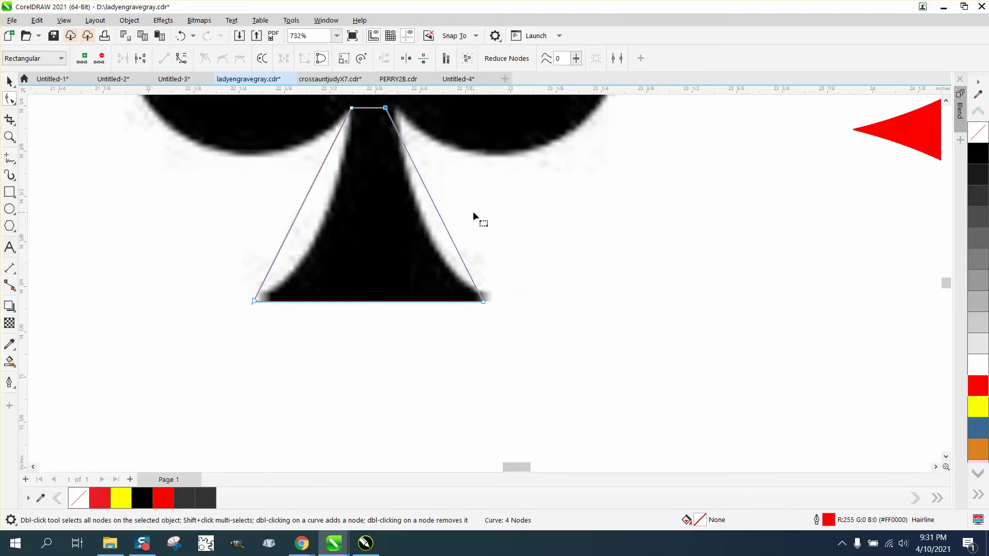
Convert the trapezoid's segments to curves and bow its left and right sides inward along the stem.
drag(239, 101, 526, 362)
right_click(485, 305)
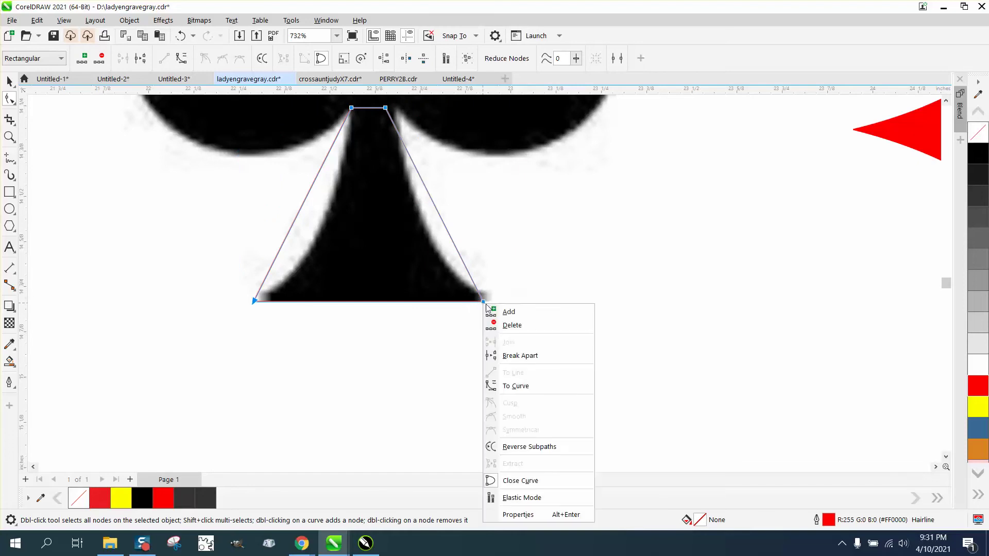
click(516, 386)
click(519, 332)
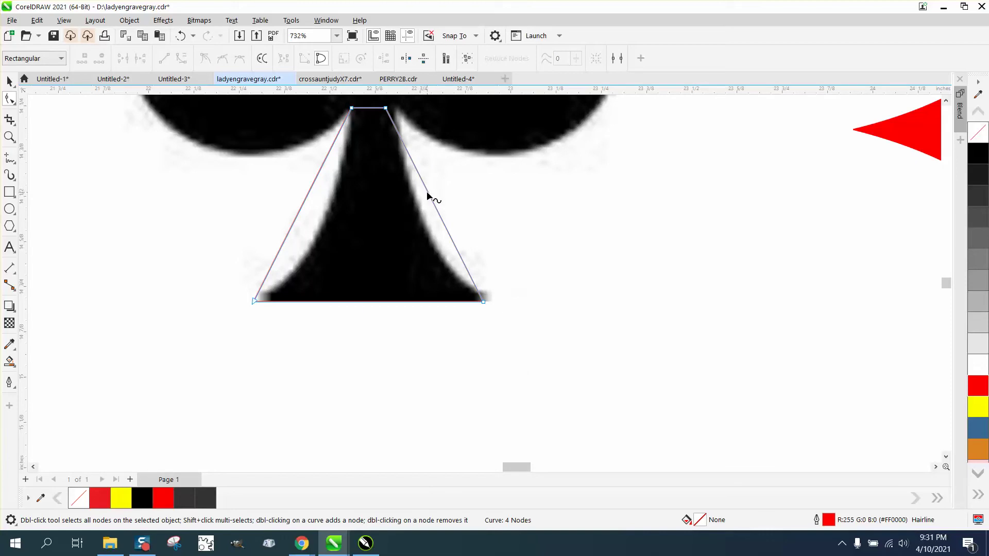
drag(427, 193, 410, 206)
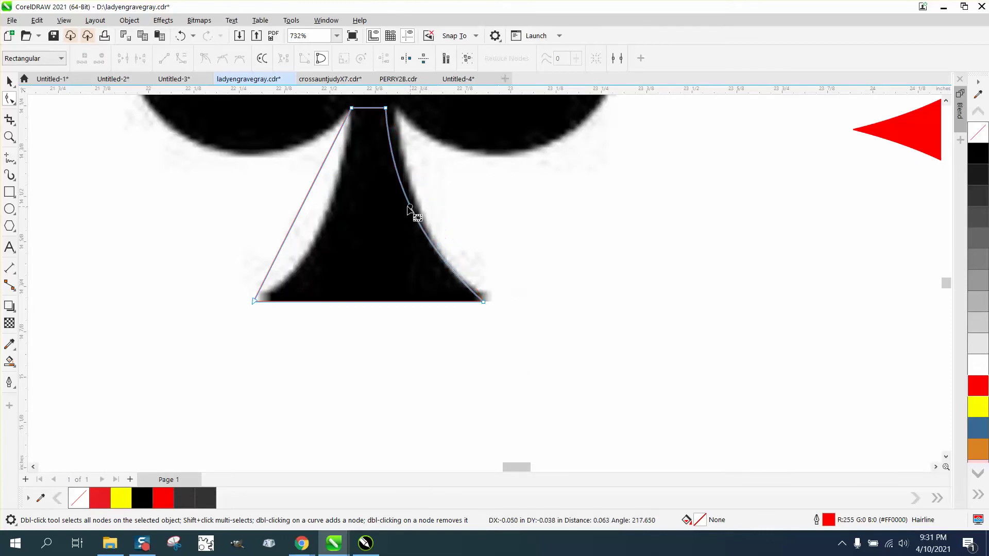
drag(305, 196, 330, 214)
scroll(234, 172, down, 1)
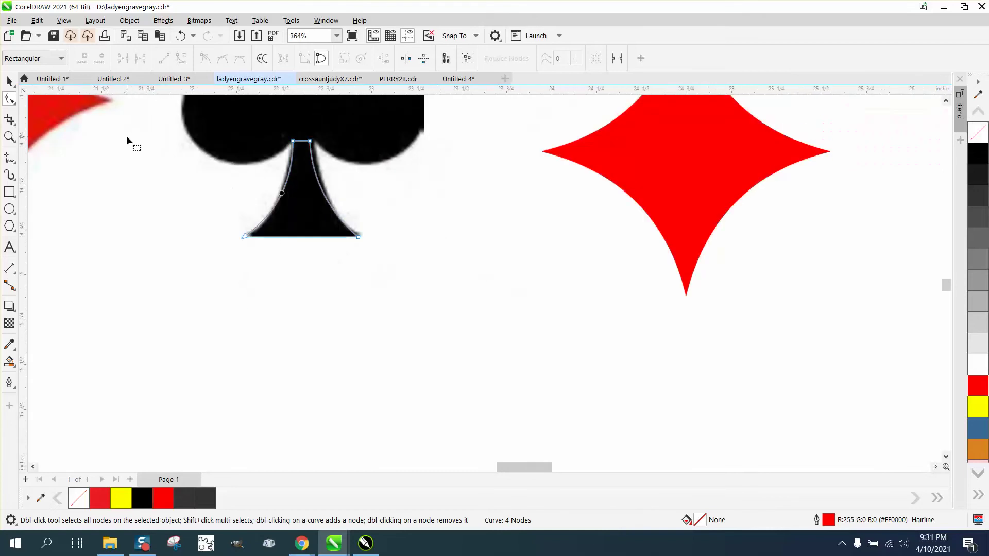
Move the card-suit reference image down and zoom in on the stem curve.
click(9, 80)
scroll(303, 232, down, 1)
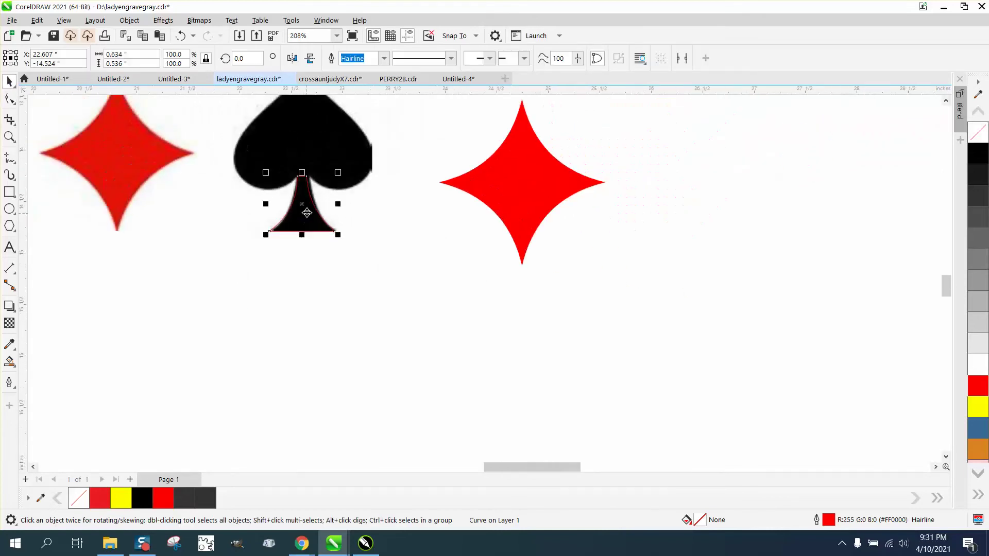
drag(307, 231, 308, 286)
scroll(335, 286, down, 1)
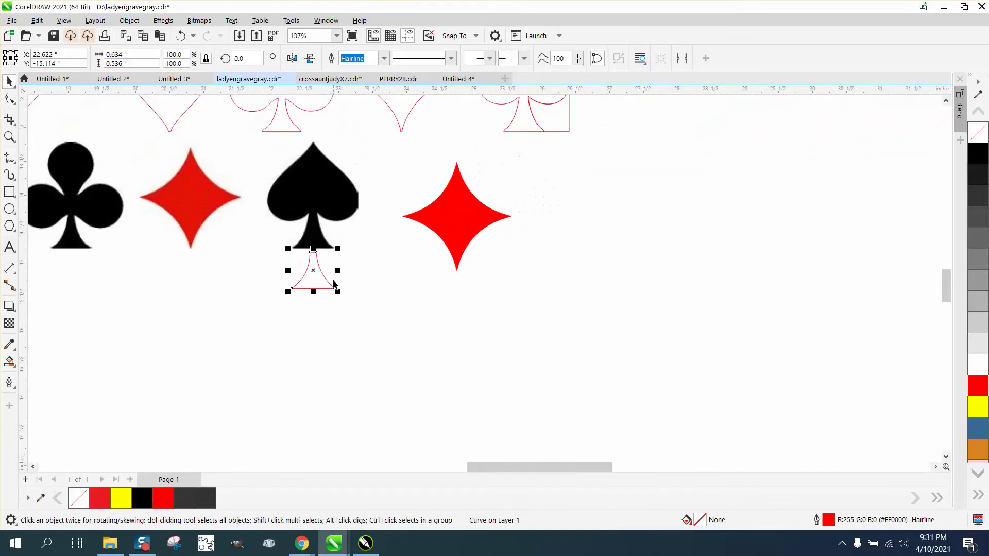
key(ctrl+z)
drag(194, 203, 456, 404)
click(9, 136)
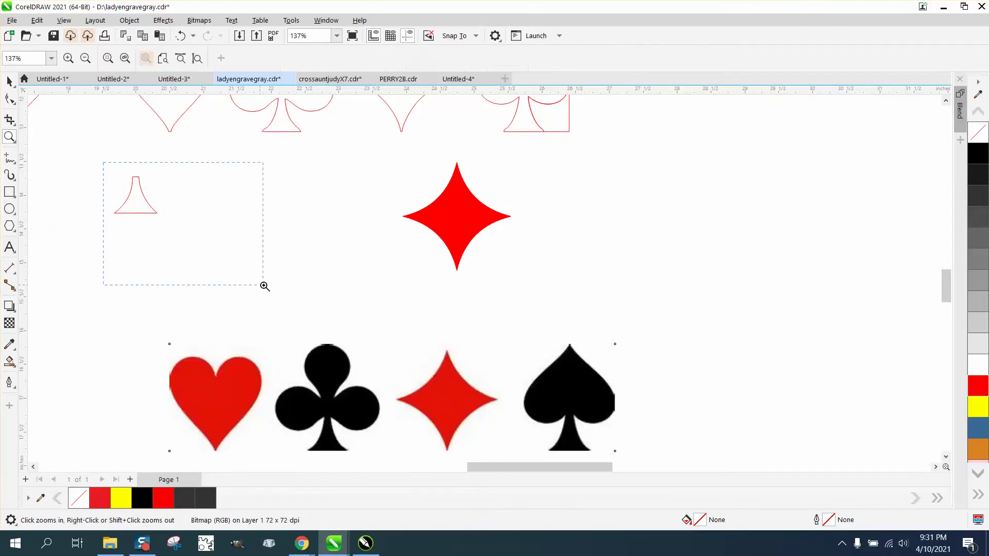
drag(264, 286, 264, 287)
drag(573, 339, 574, 339)
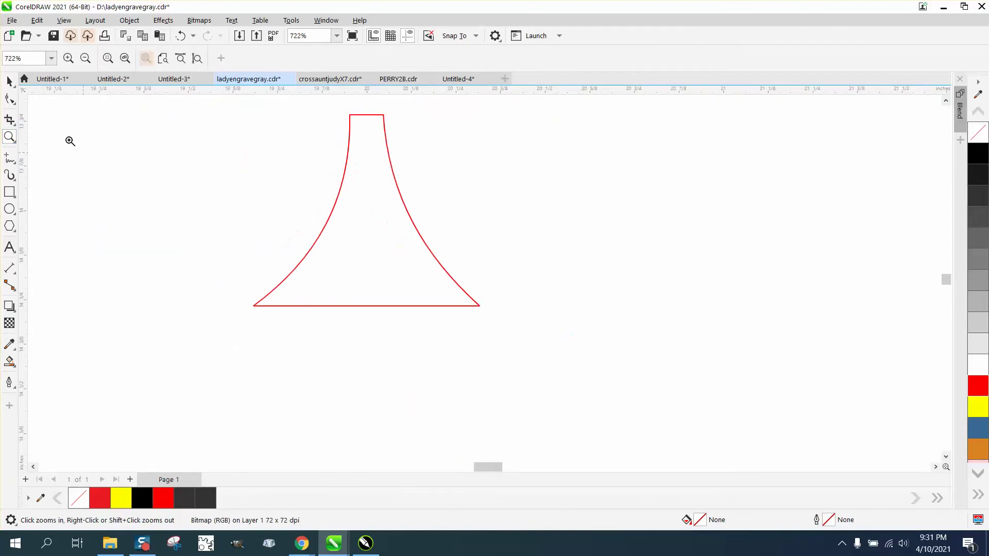
Duplicate the stem curve, mirror the copy horizontally, and Smart Fill the enclosed area black.
click(9, 82)
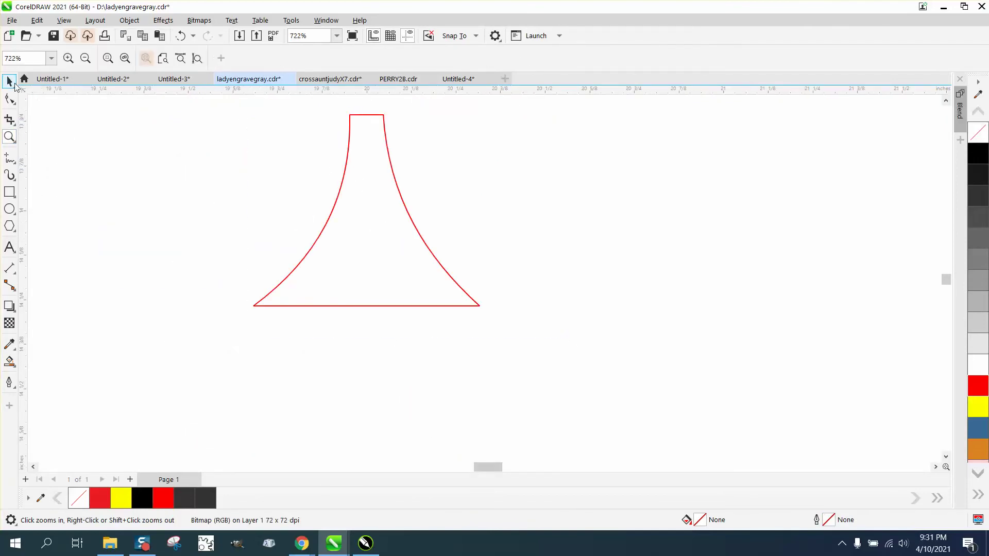
click(340, 191)
key(KP_Add)
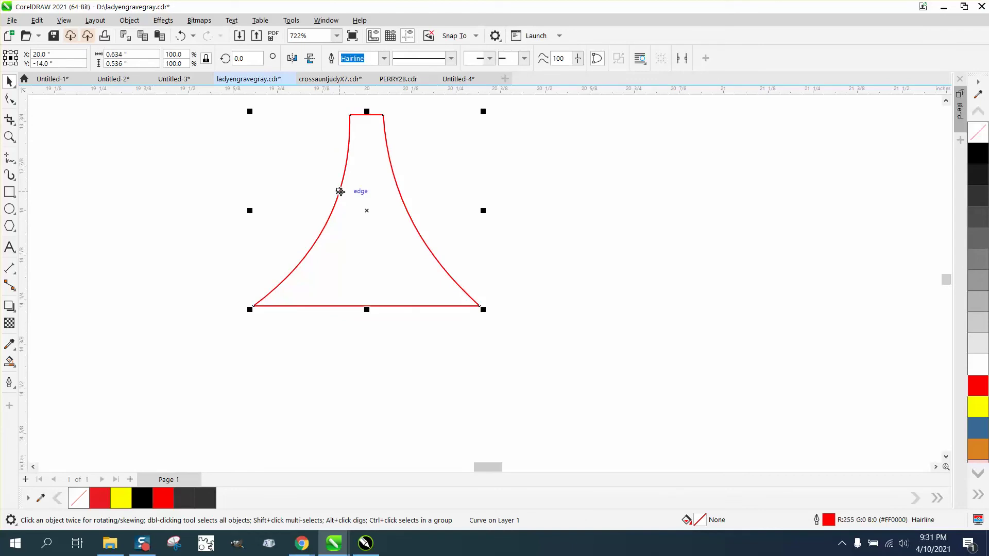
click(292, 58)
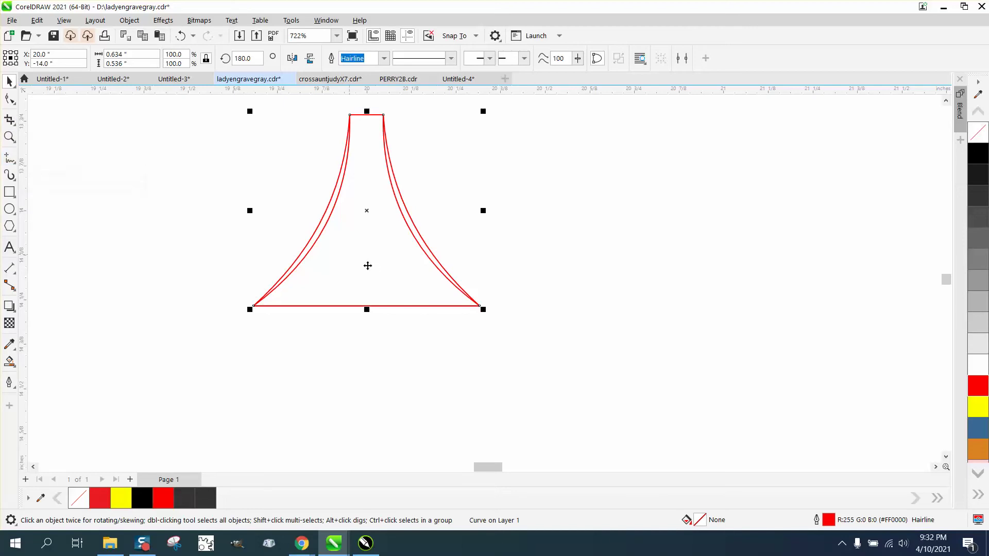
click(9, 362)
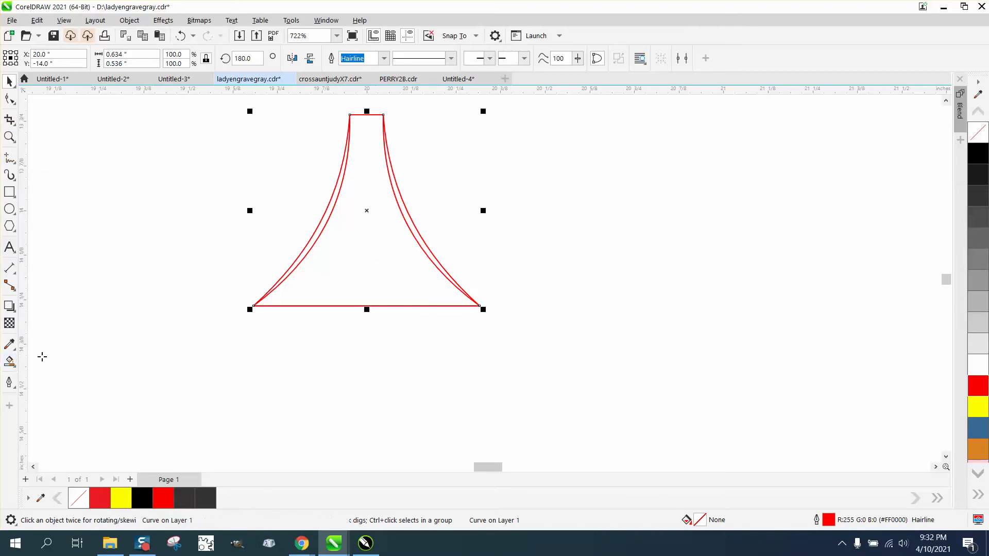
click(382, 280)
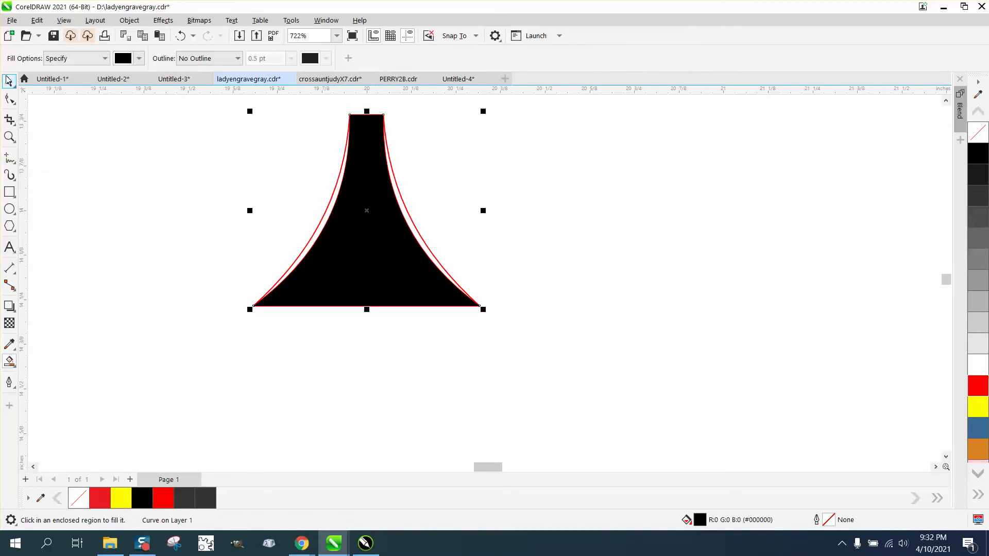
Move the black stem beside the red stem outline.
click(9, 82)
drag(369, 245, 651, 248)
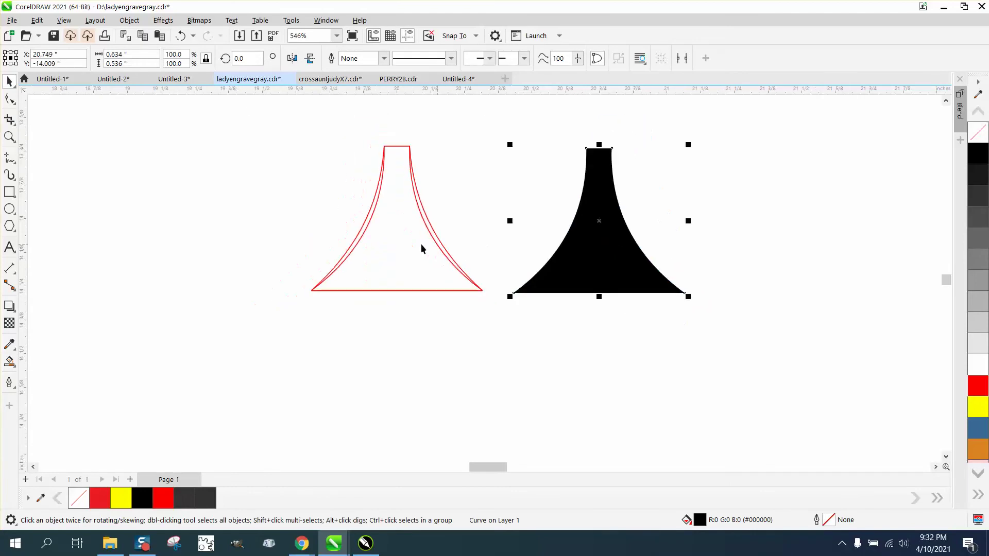
scroll(422, 243, down, 5)
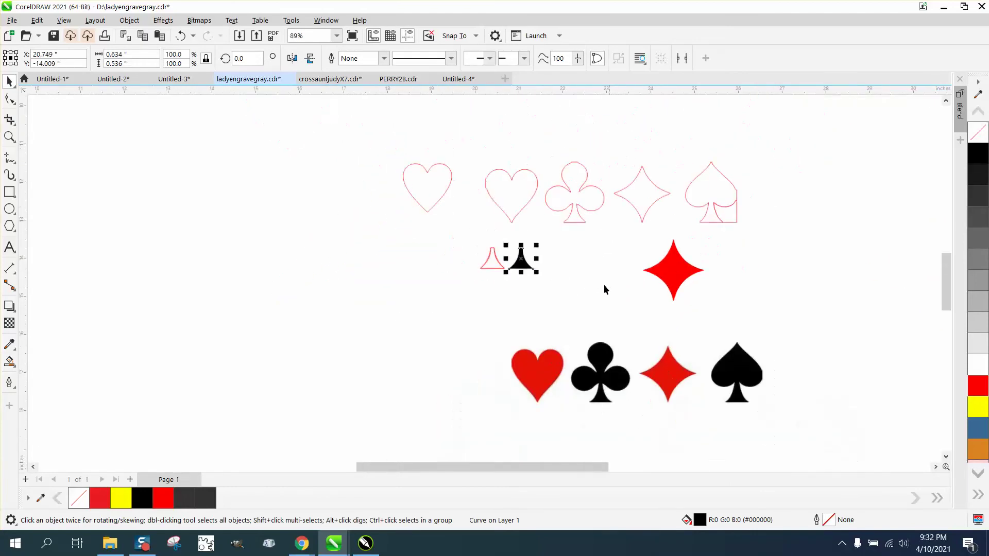
scroll(441, 216, down, 1)
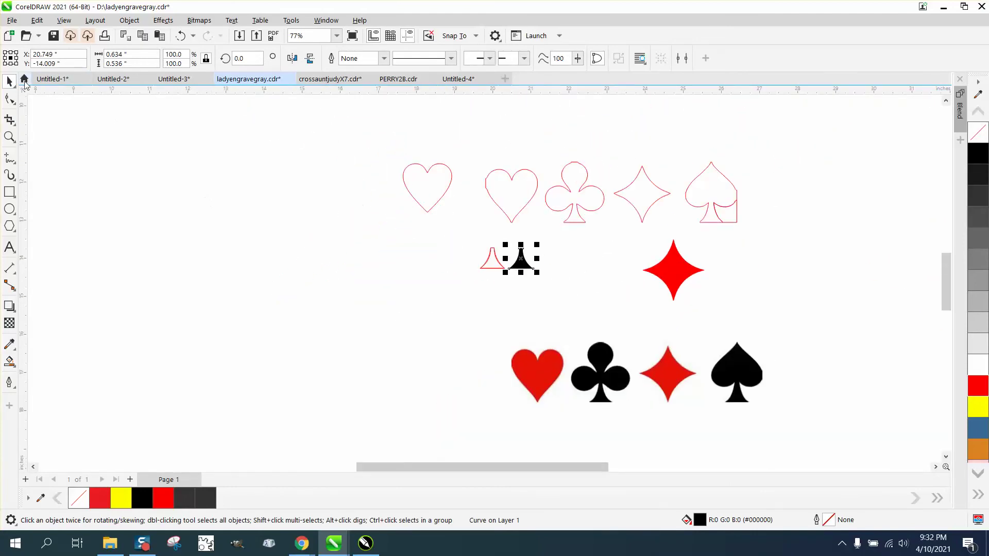
Move the black stem below the heart and make it unfilled with a red outline.
drag(521, 256, 409, 250)
click(977, 133)
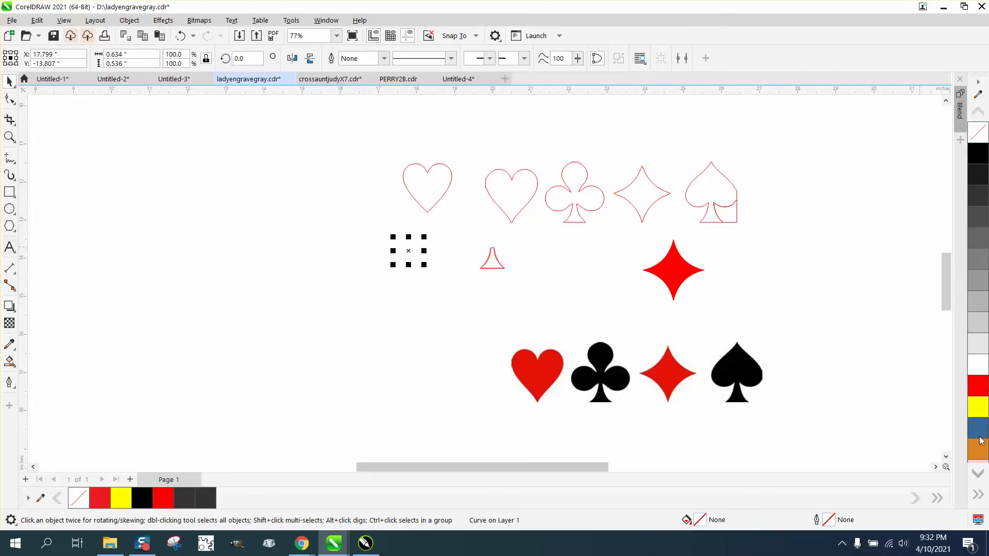
right_click(977, 389)
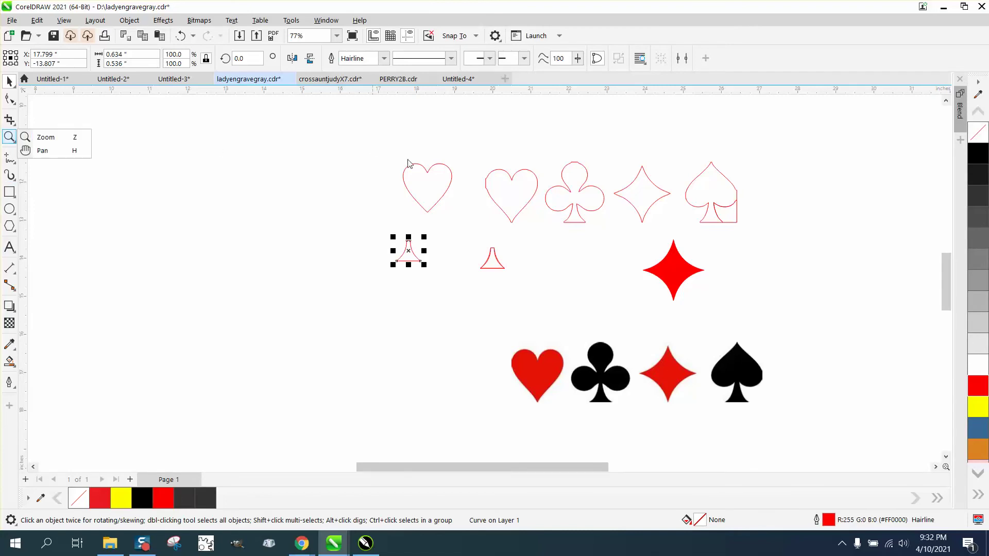
Place an upside-down copy of the heart onto the stem.
click(425, 169)
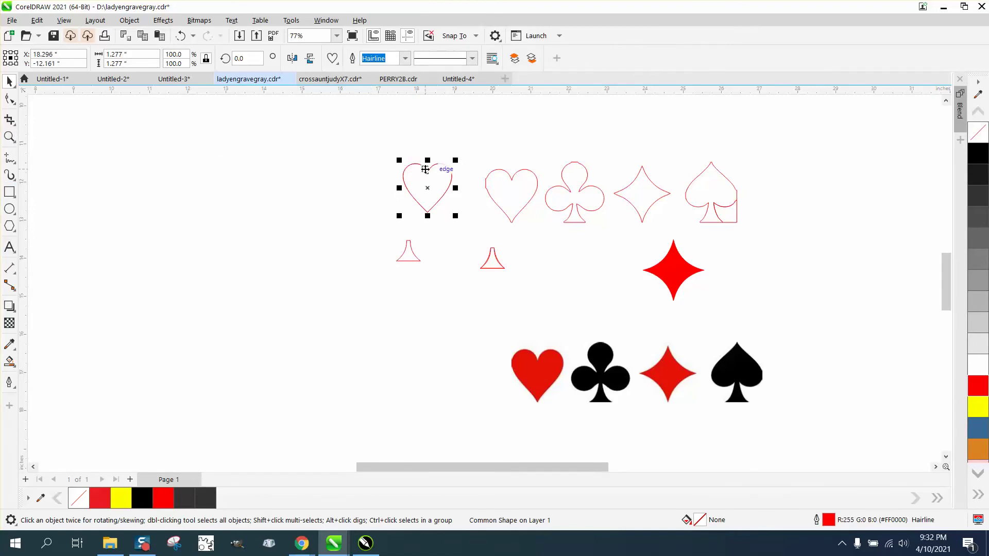
drag(427, 189, 349, 196)
right_click(349, 196)
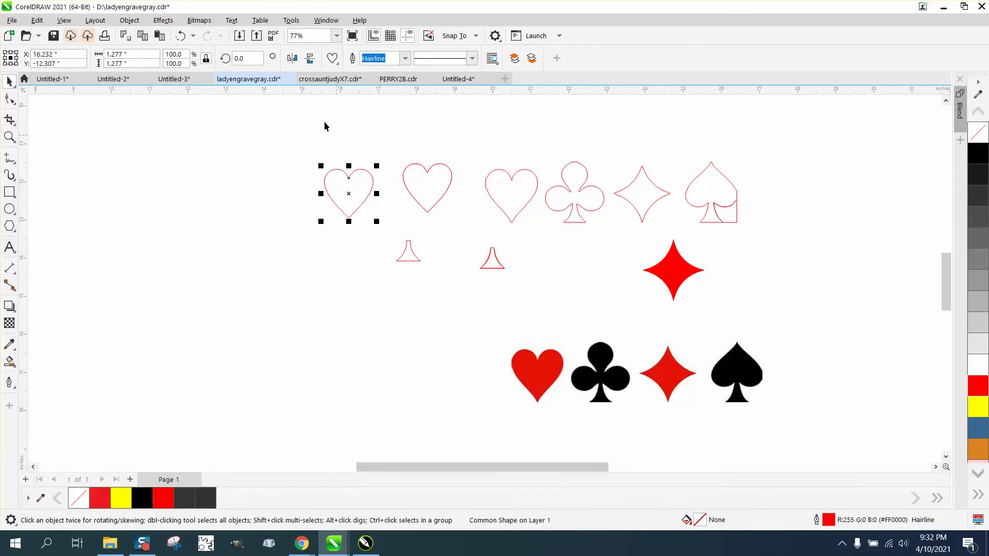
click(310, 58)
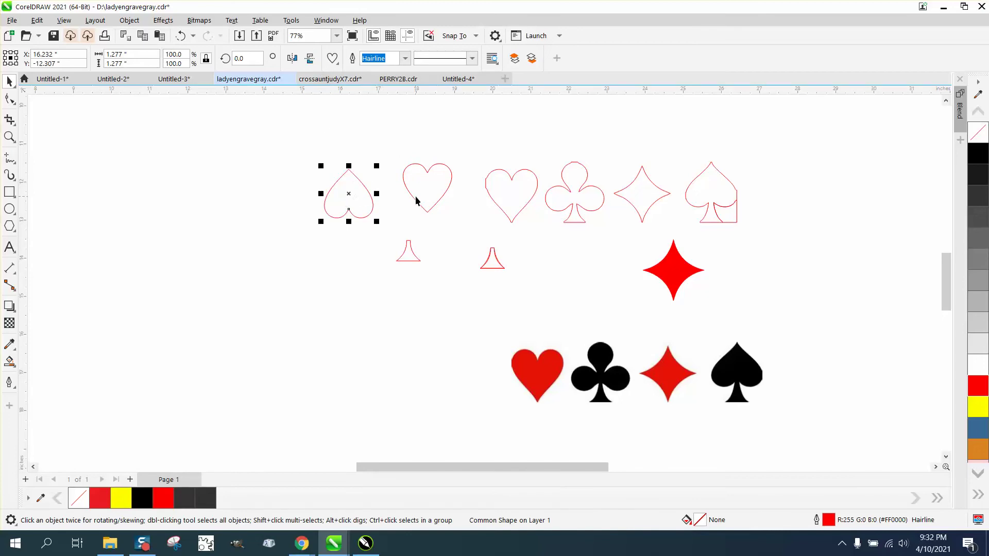
drag(417, 199, 450, 162)
drag(349, 210, 409, 242)
Weld the inverted heart and stem into one spade outline and zoom in on it.
drag(373, 199, 456, 282)
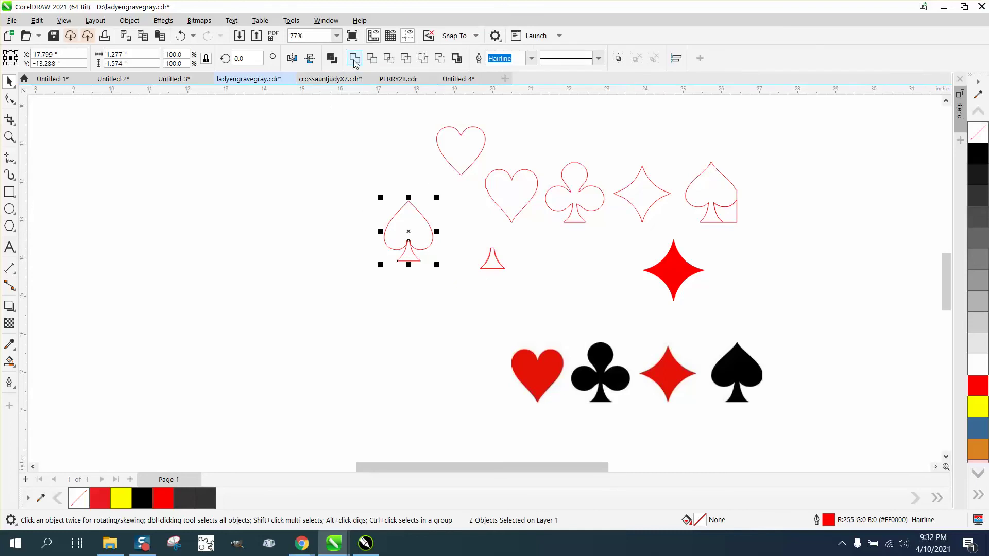
click(355, 60)
click(13, 139)
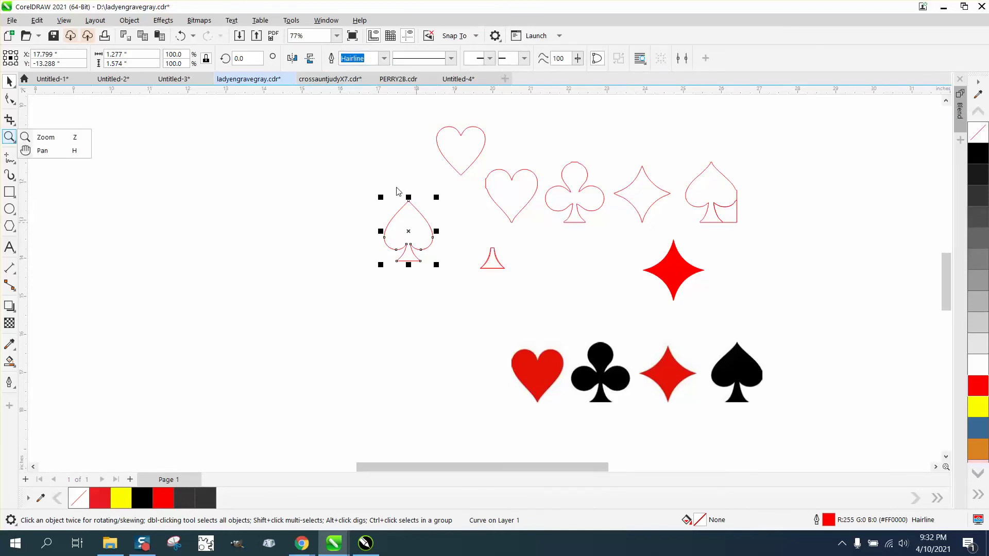
click(46, 137)
drag(369, 194, 508, 299)
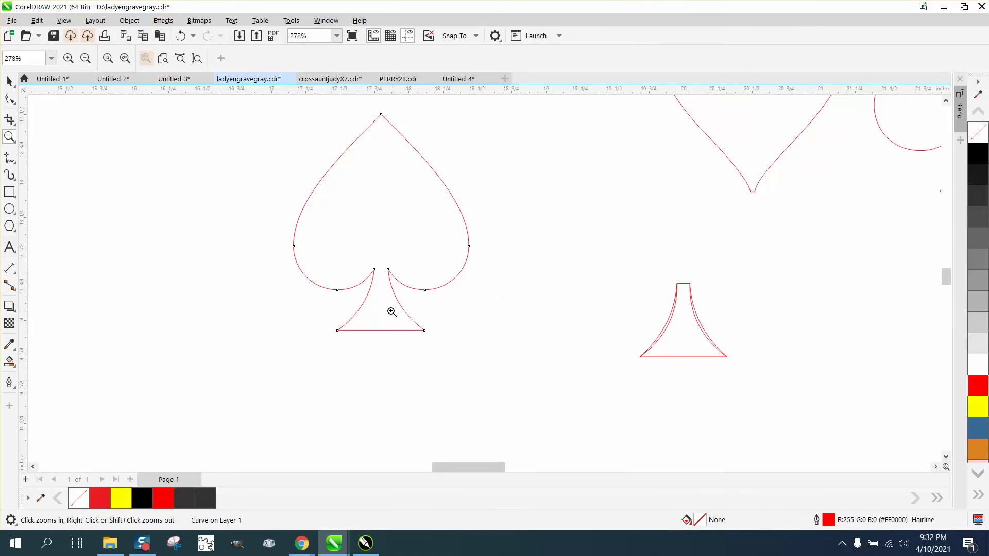
scroll(391, 311, down, 1)
scroll(354, 310, down, 1)
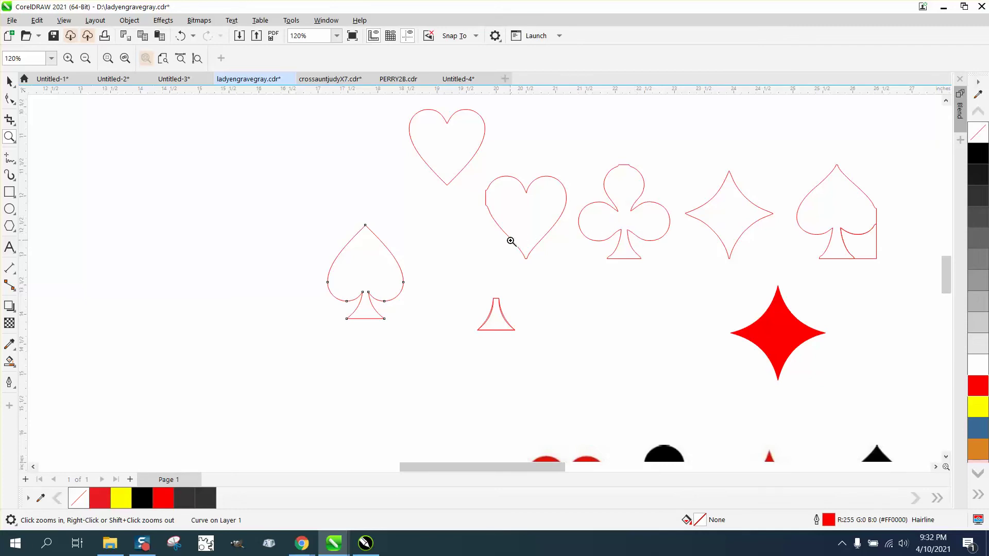
Draw a square about 1.405 inches wide, left of the spade, with the Rectangle tool.
click(10, 191)
click(51, 193)
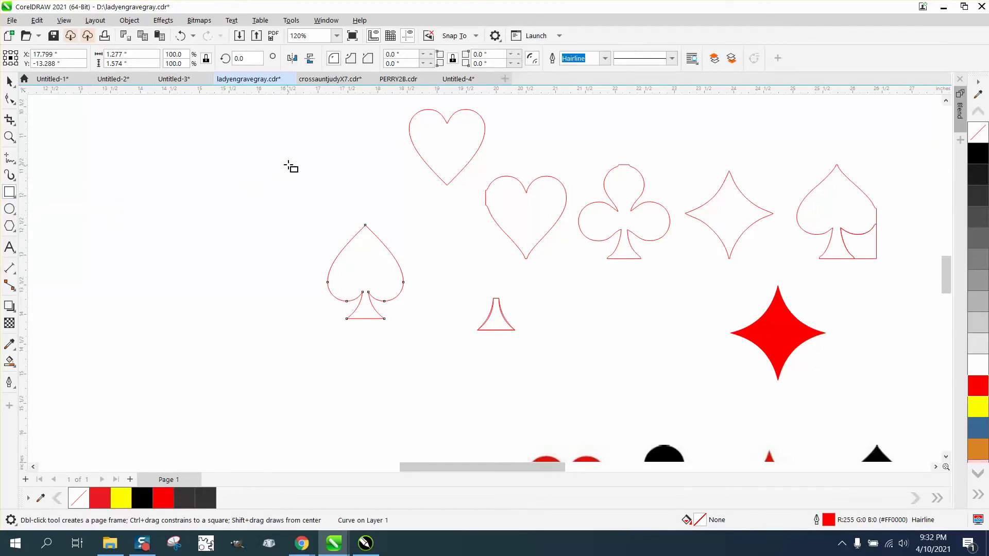
drag(289, 164, 206, 239)
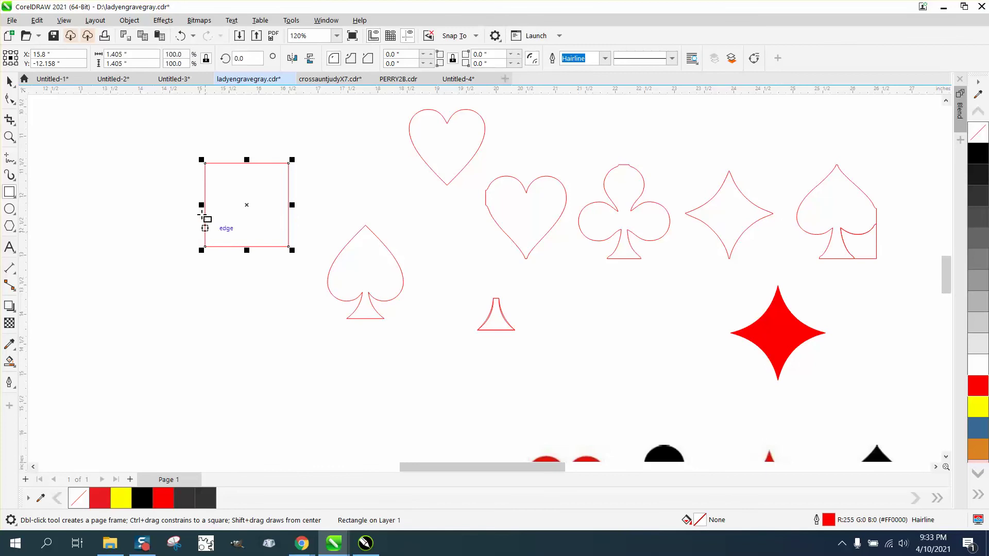
Convert the square to curves and rotate it 45° into a diamond.
click(129, 20)
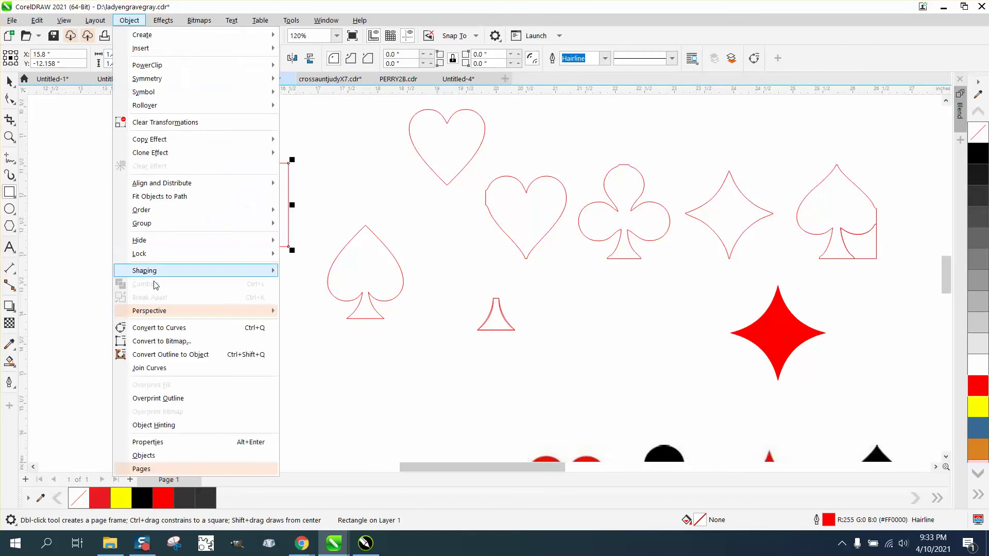
click(160, 328)
click(10, 98)
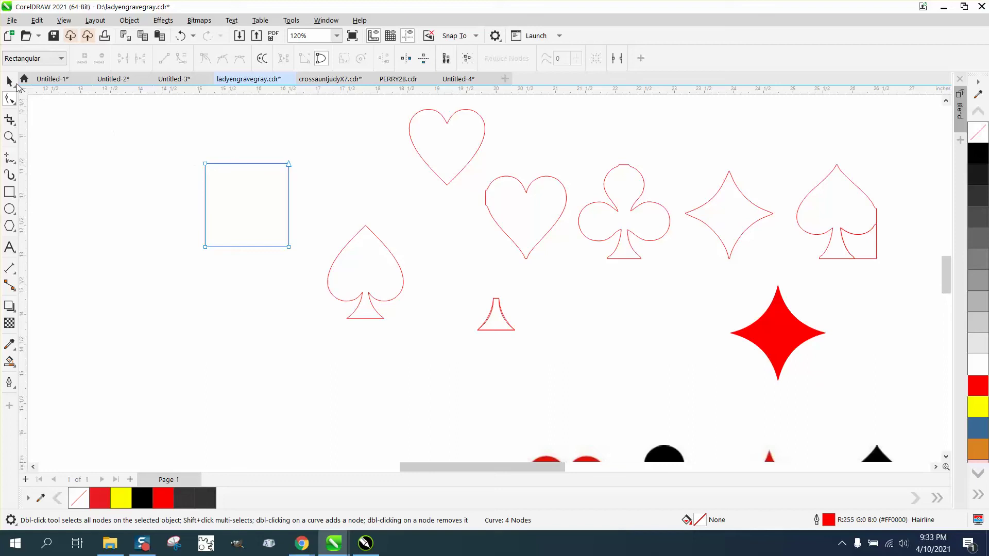
click(11, 83)
click(242, 58)
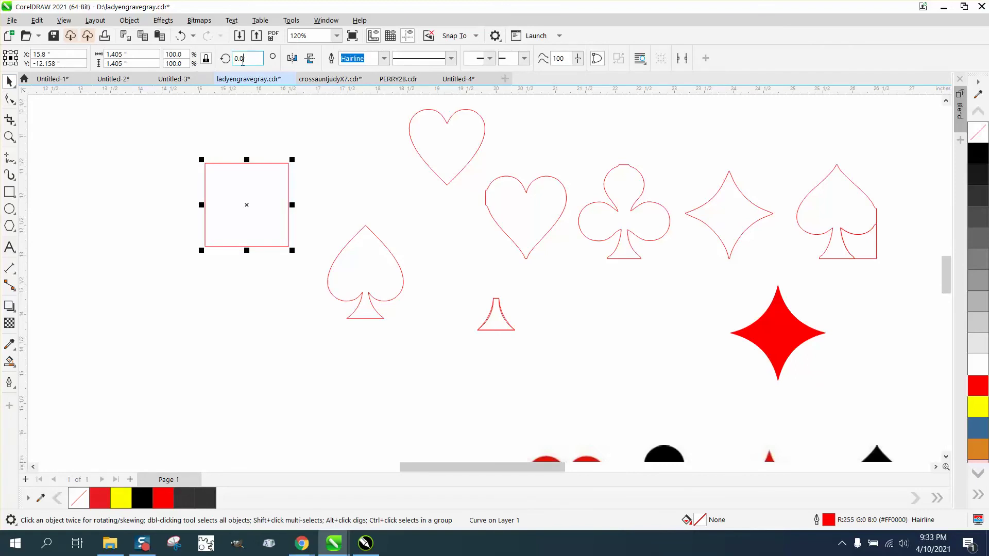
text(45)
key(Return)
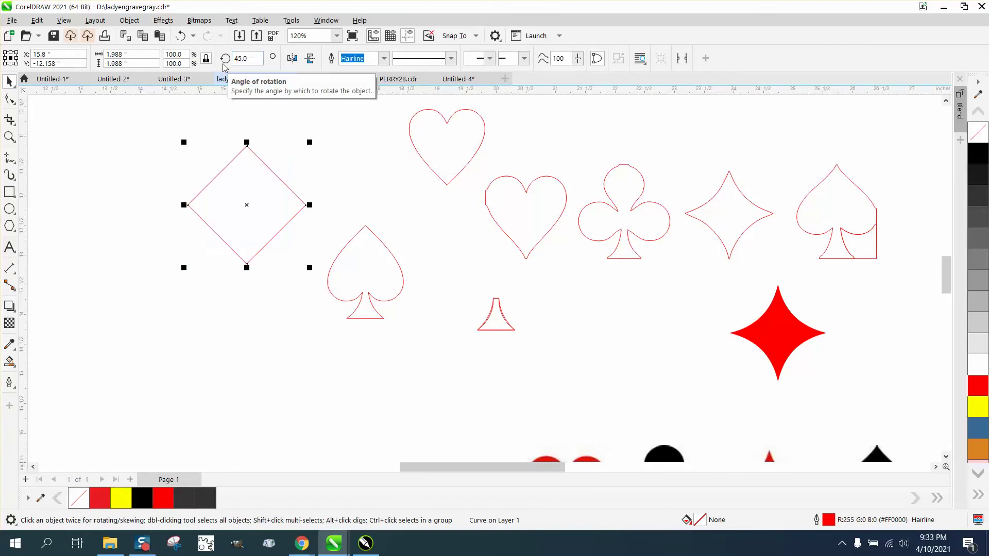
Delete three of the diamond's nodes to leave a teardrop and move it further left.
click(10, 99)
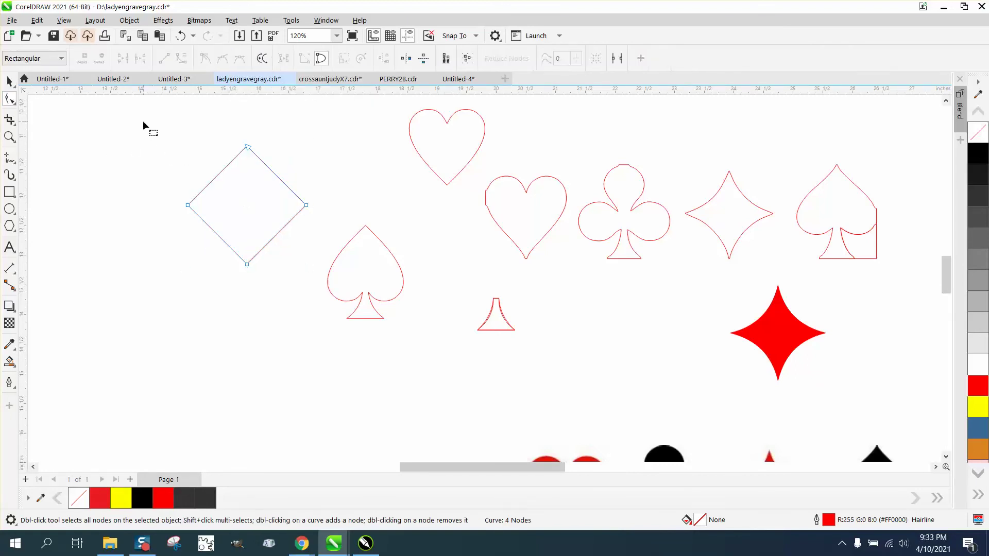
drag(318, 231, 320, 231)
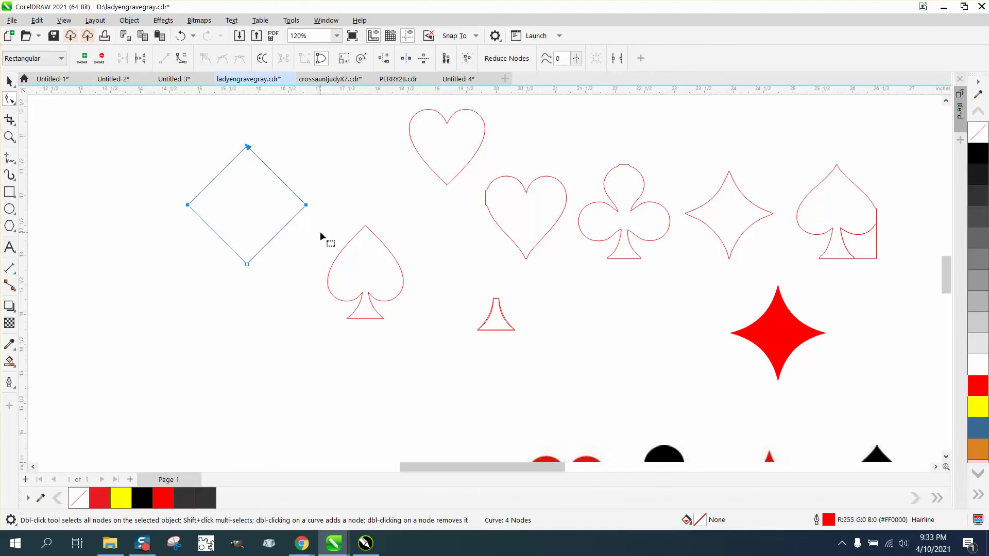
key(Delete)
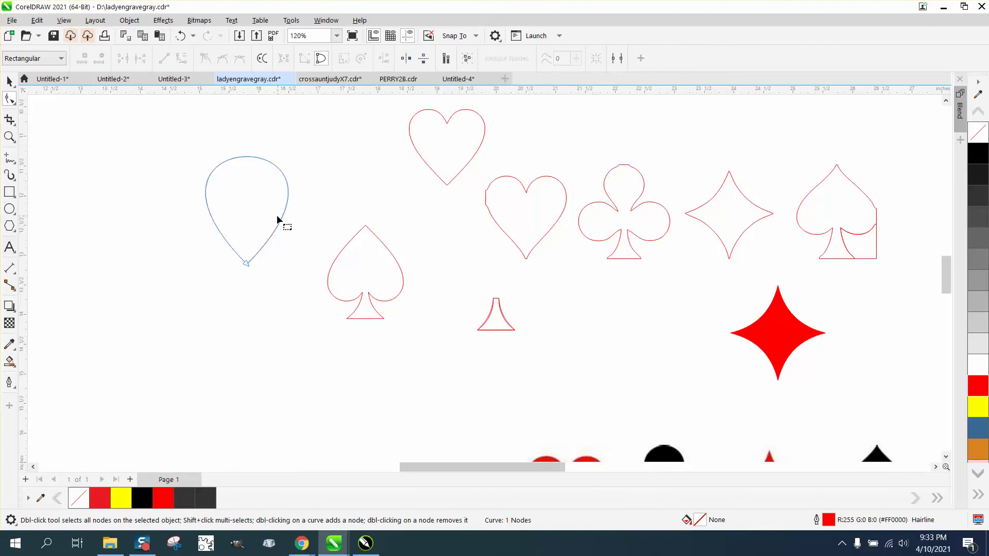
click(10, 80)
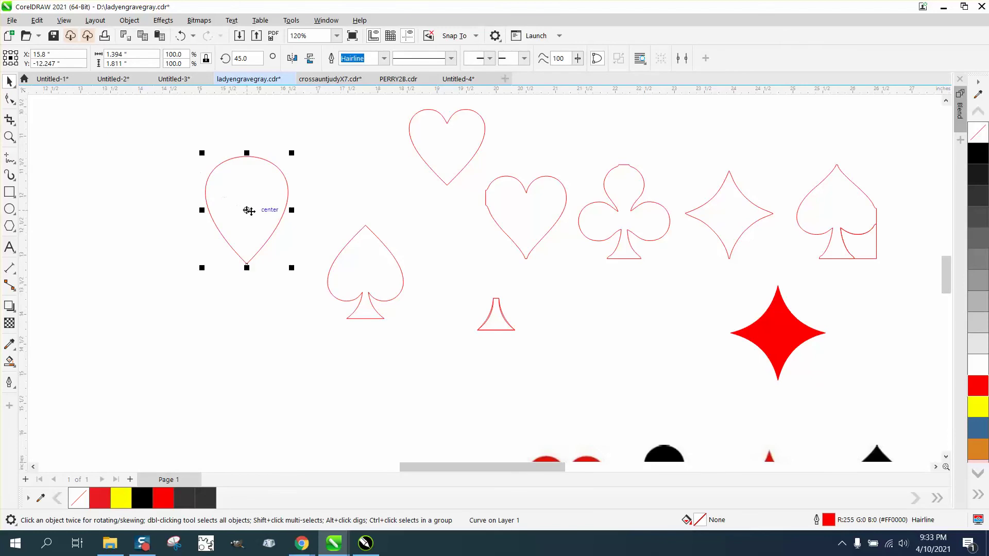
drag(249, 210, 173, 210)
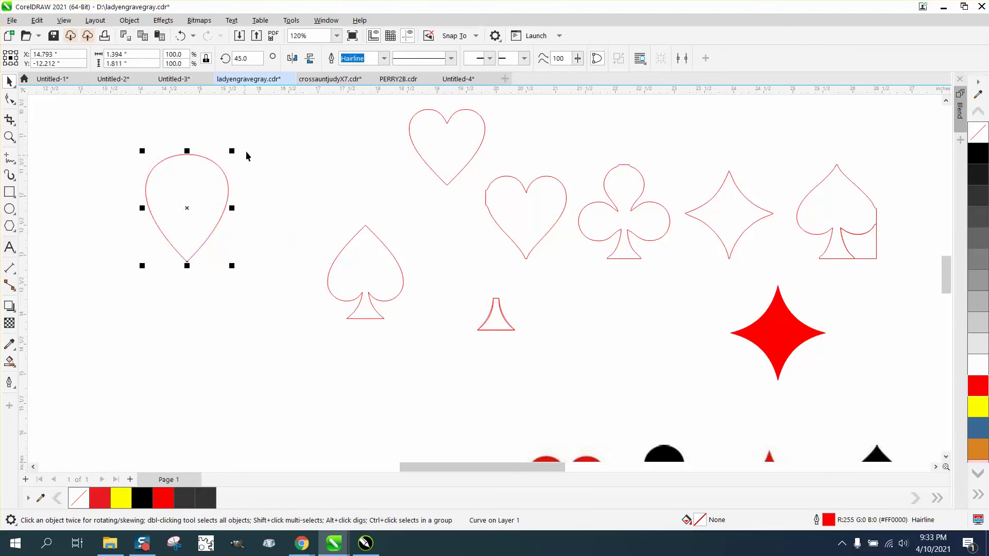
Test-rotate a teardrop copy 90° about its bottom tip, then undo the copy.
click(262, 143)
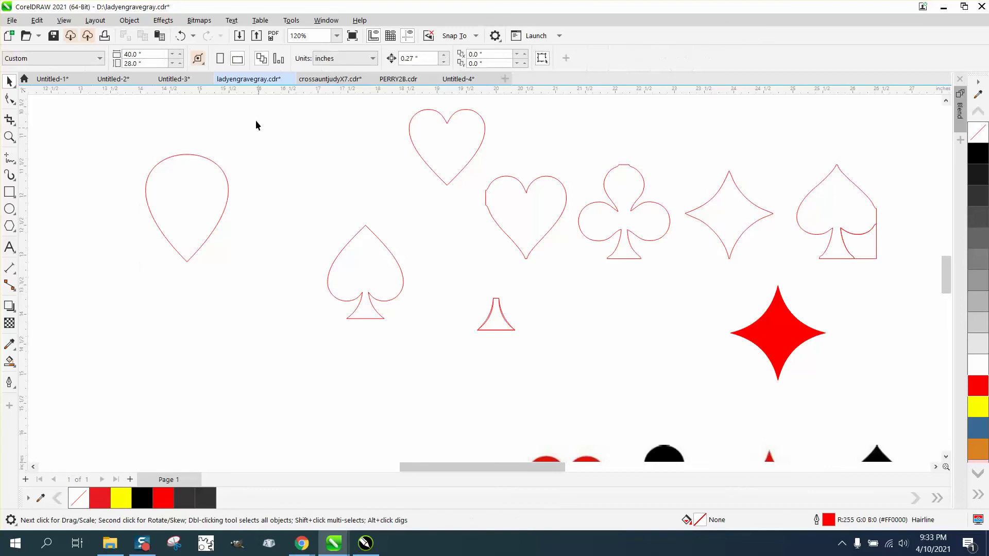
click(193, 155)
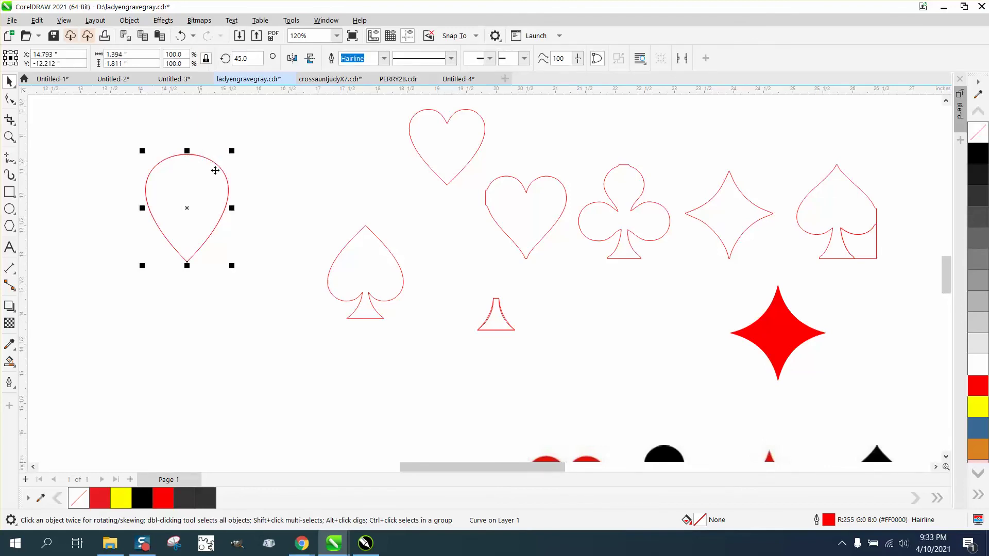
click(188, 209)
drag(187, 209, 187, 262)
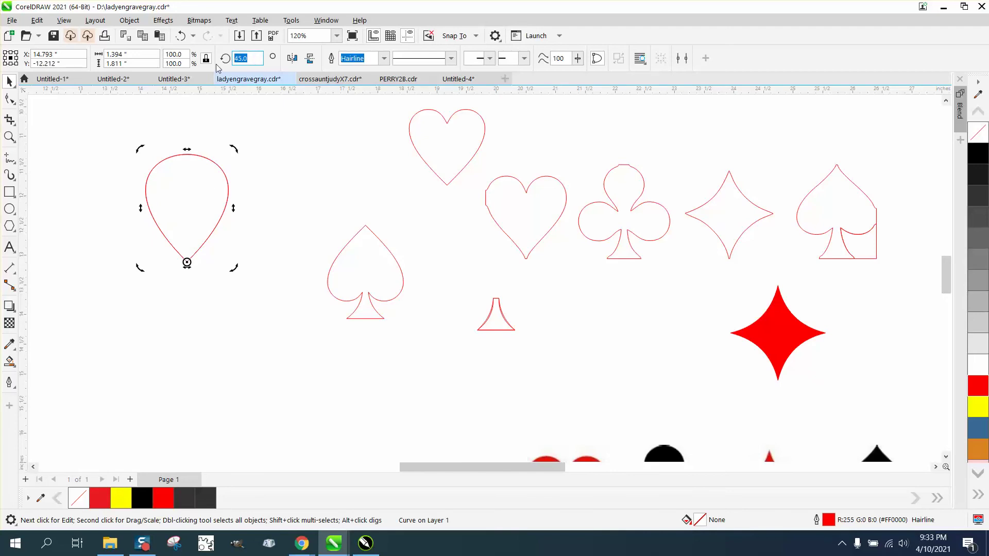
key(Return)
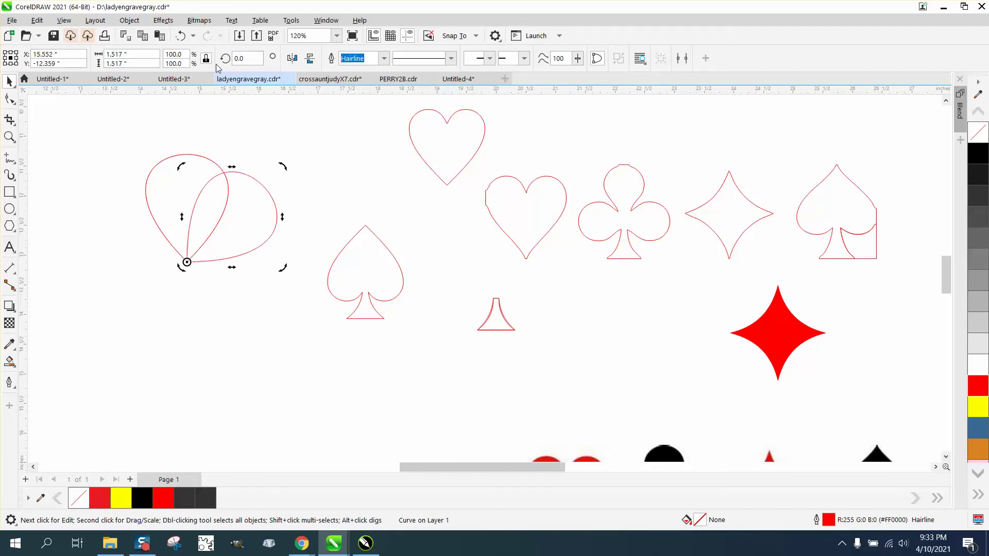
double_click(249, 58)
text(90)
key(Return)
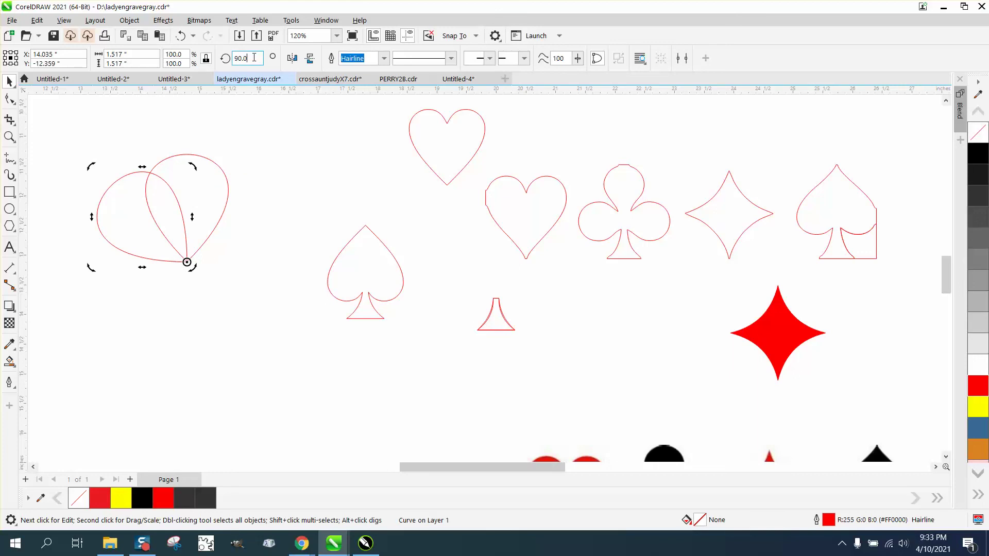
key(ctrl+z)
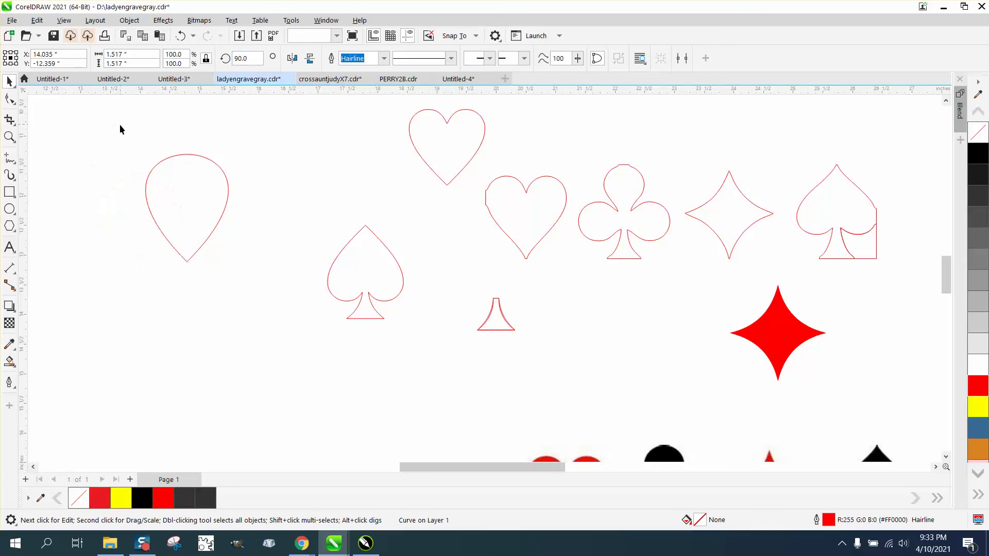
click(120, 125)
click(172, 158)
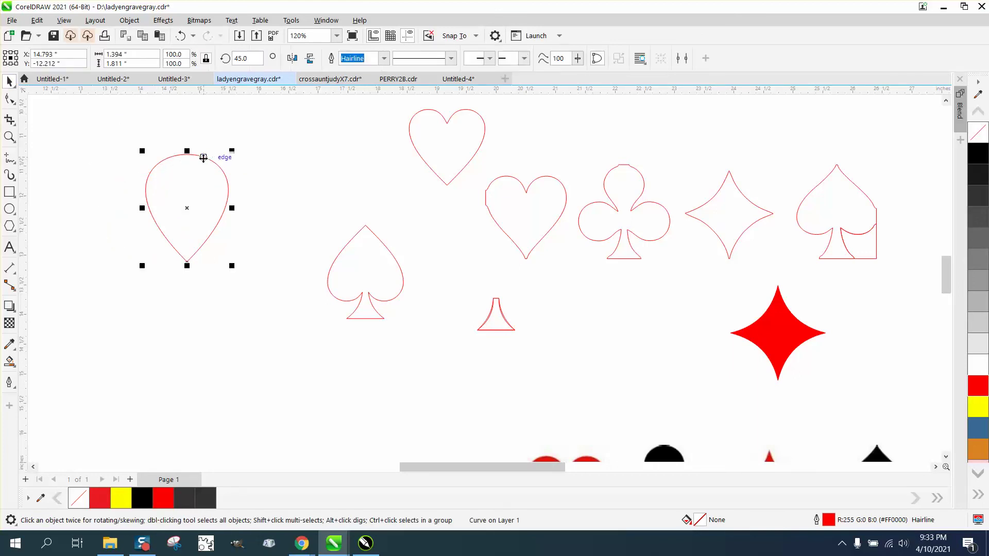
Smart Fill the teardrop to create a new black copy and drag it down-left.
click(10, 362)
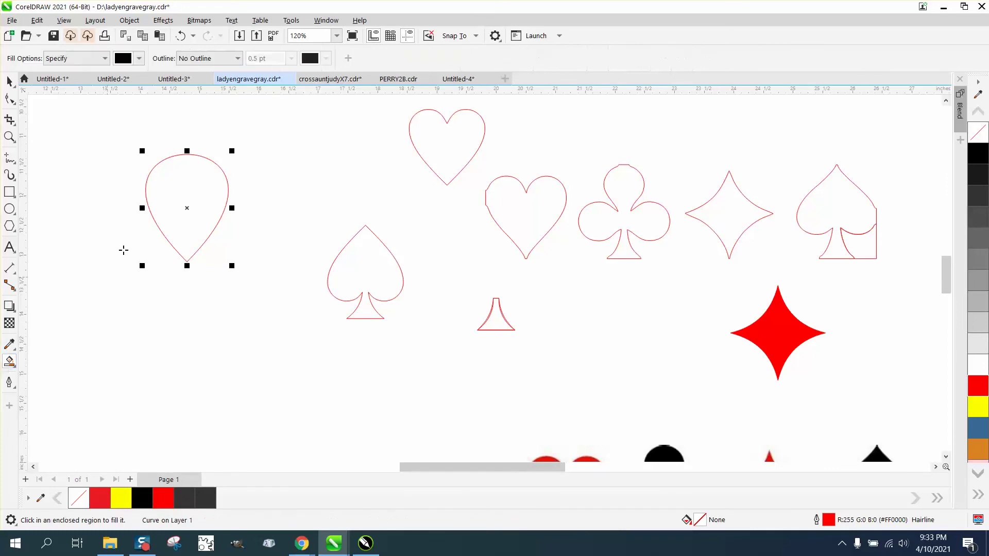
click(179, 203)
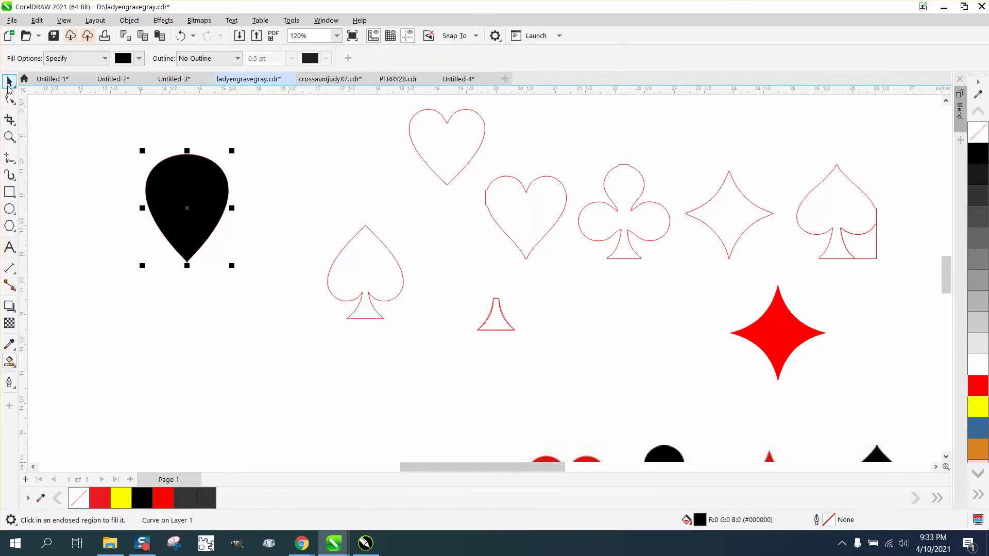
click(10, 81)
drag(177, 189, 130, 306)
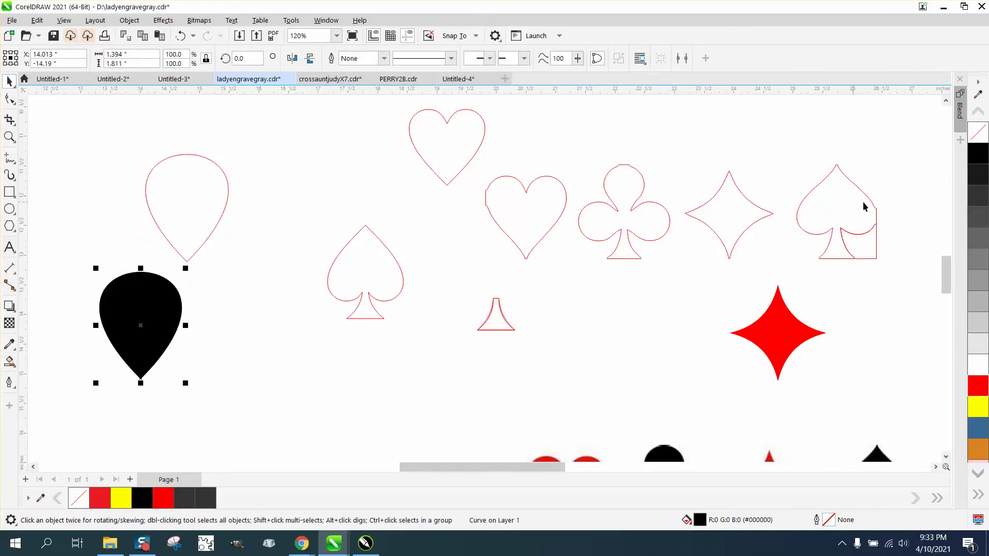
Give the copy no fill and a red outline, delete the original, and move the copy into its place.
click(977, 132)
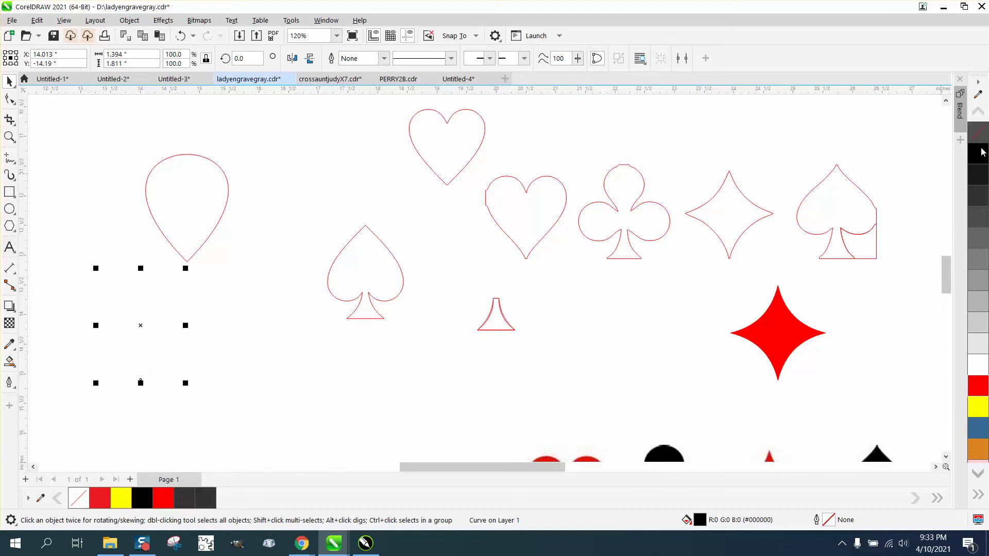
right_click(978, 386)
click(196, 204)
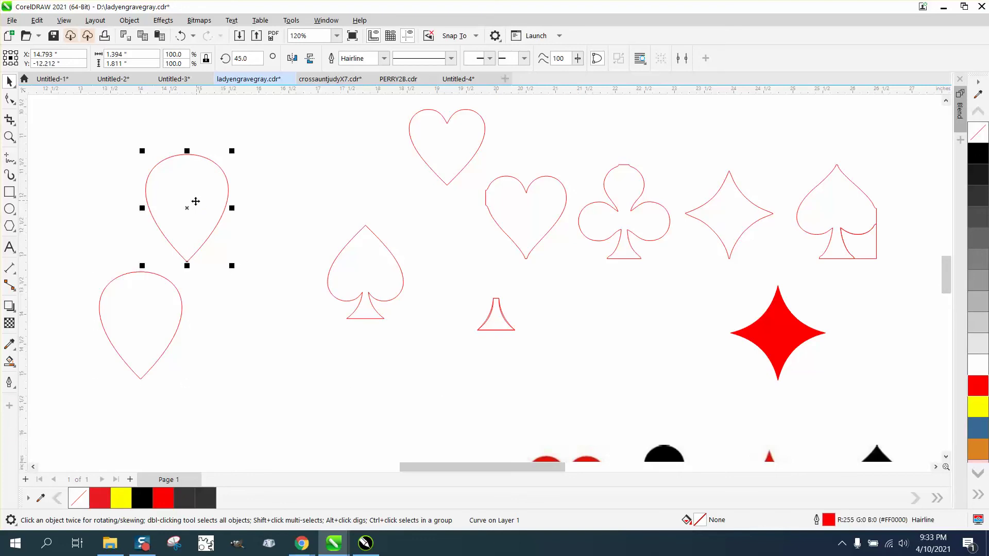
key(Delete)
drag(156, 277, 212, 184)
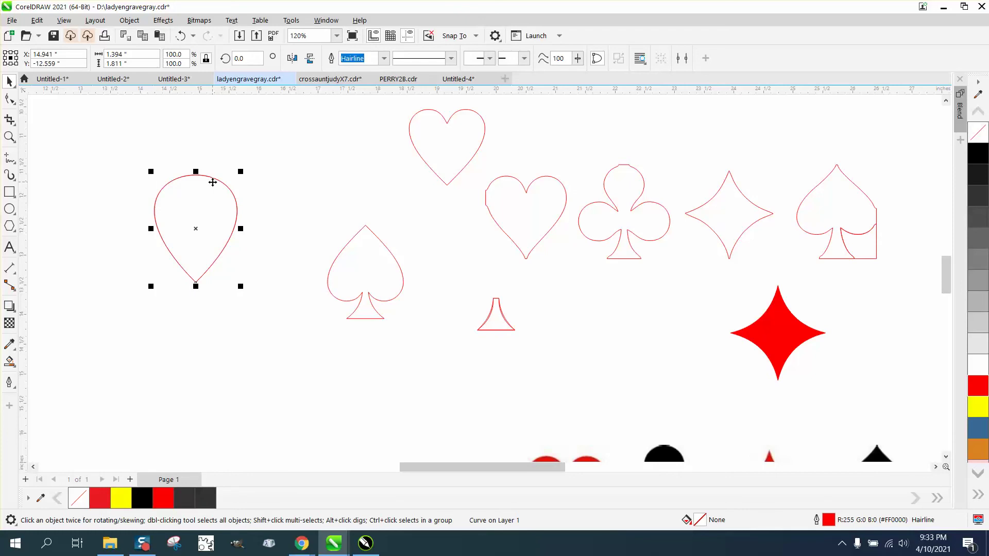
Set the rotation pivot at the tip and rotate a teardrop copy 90° into the left lobe.
click(242, 58)
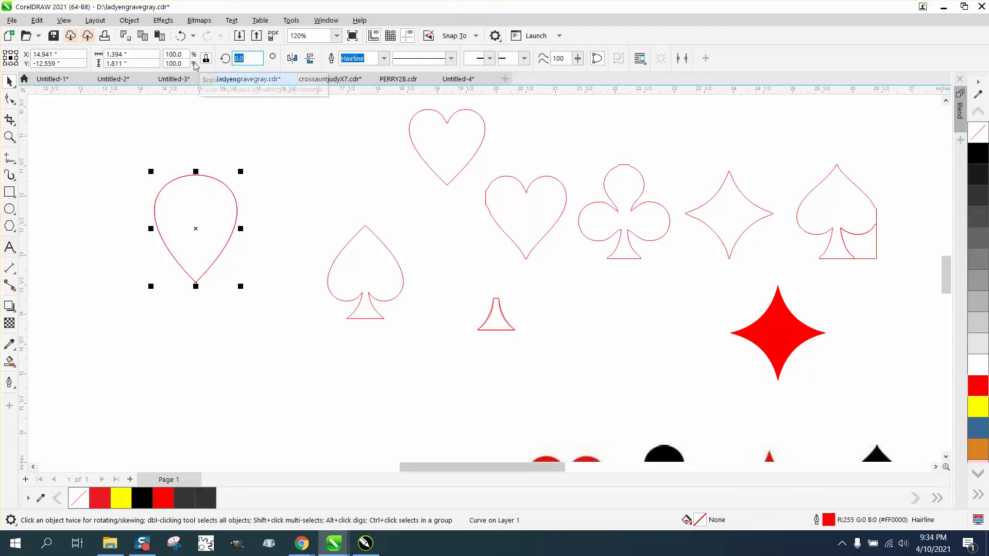
text(90)
key(Return)
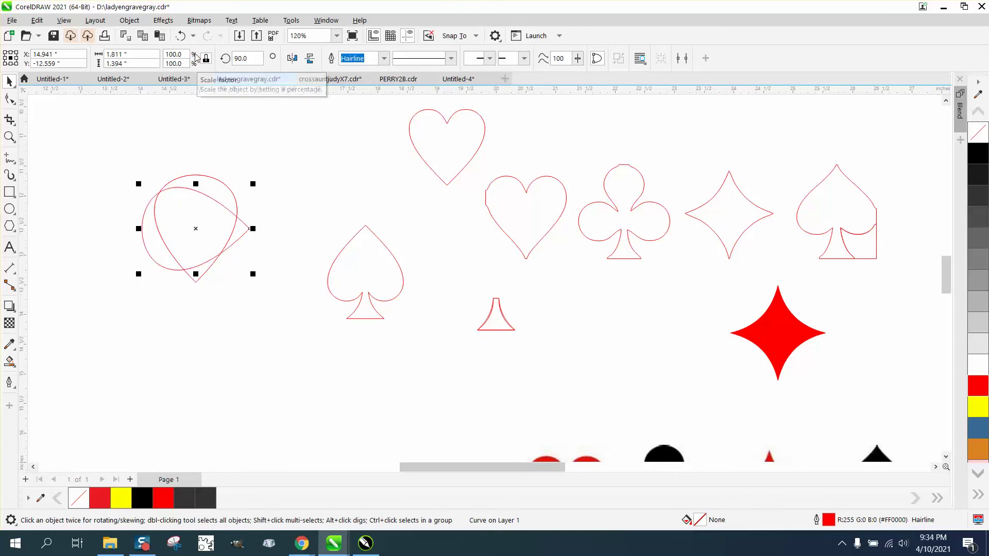
click(181, 35)
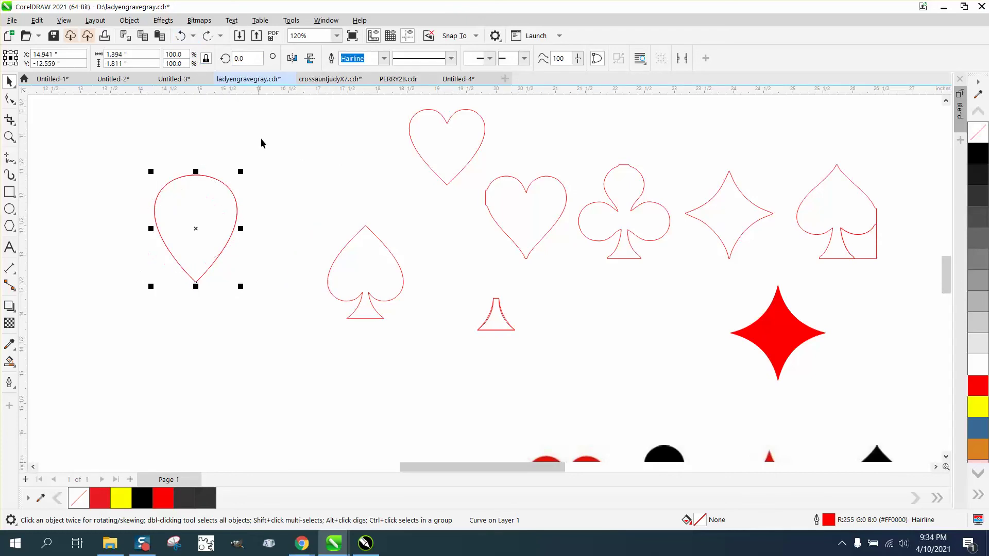
click(196, 243)
drag(196, 228, 195, 283)
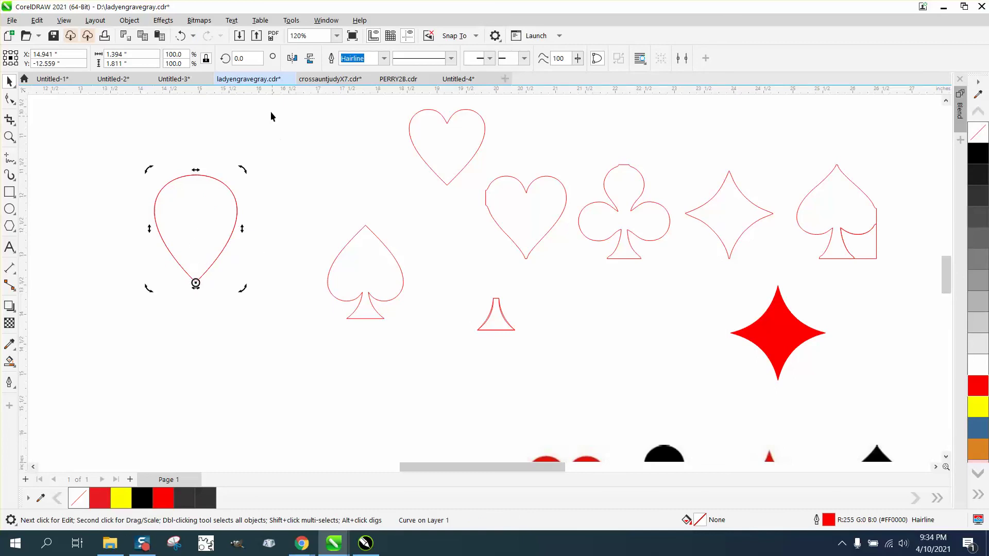
click(253, 59)
text(90)
key(Return)
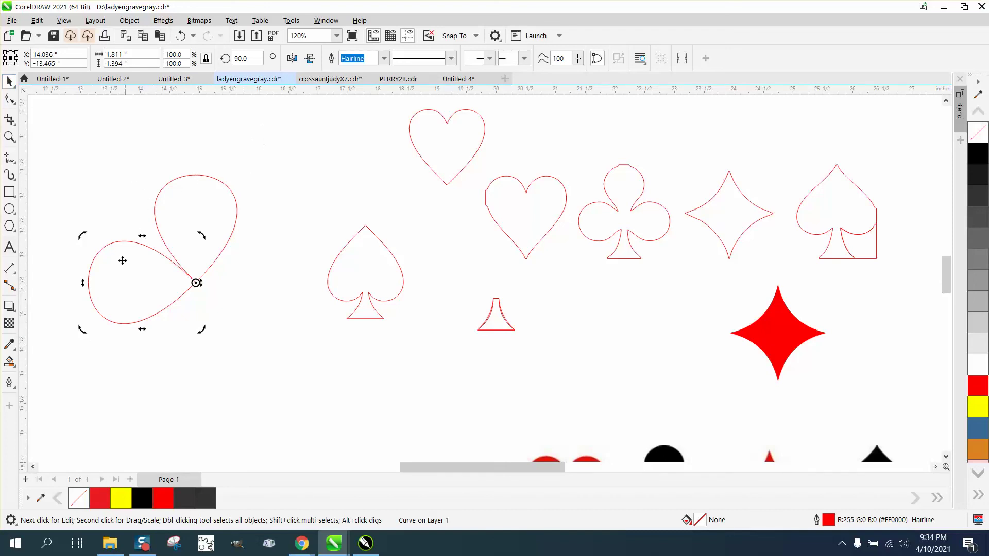
Mirror the left lobe into a copy on the right side of the shared tip.
key(ctrl+r)
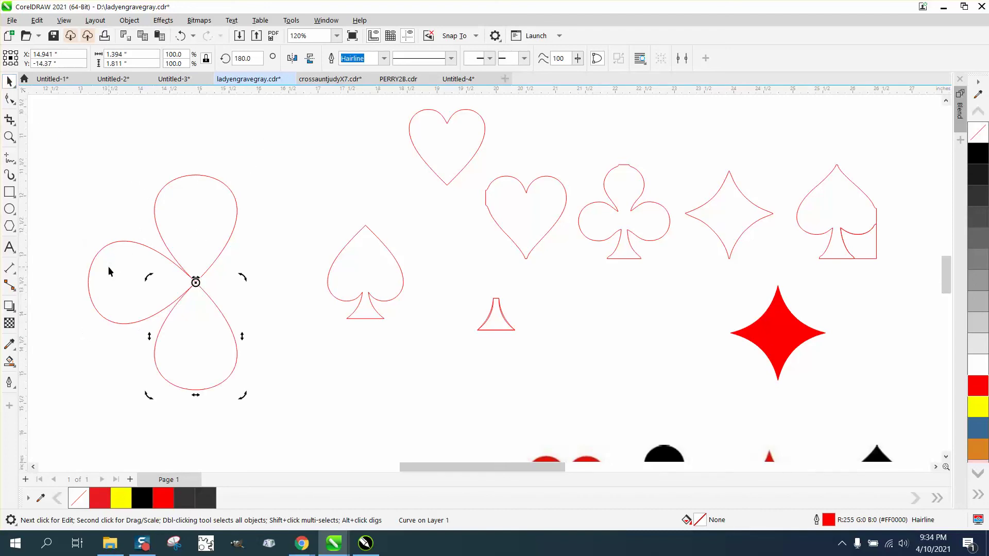
key(Delete)
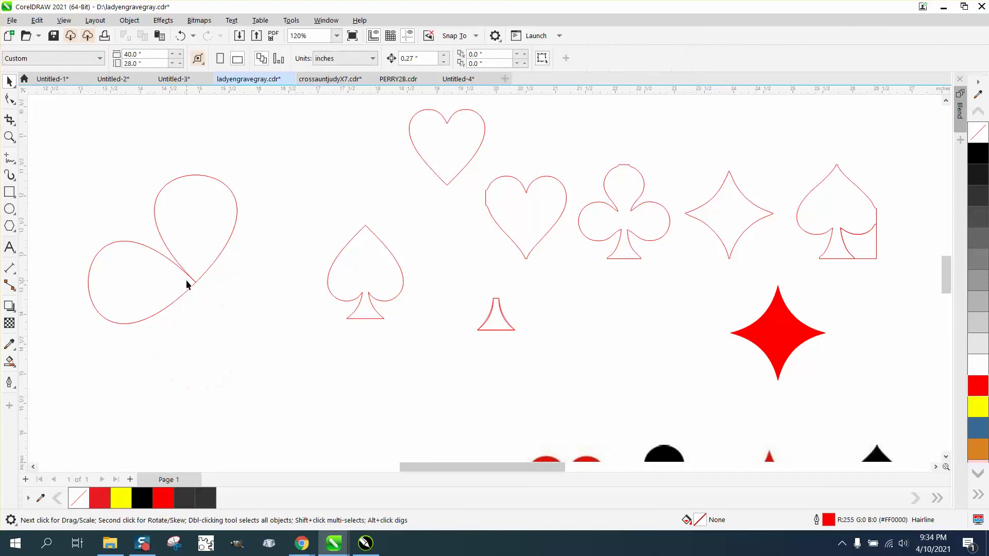
click(183, 287)
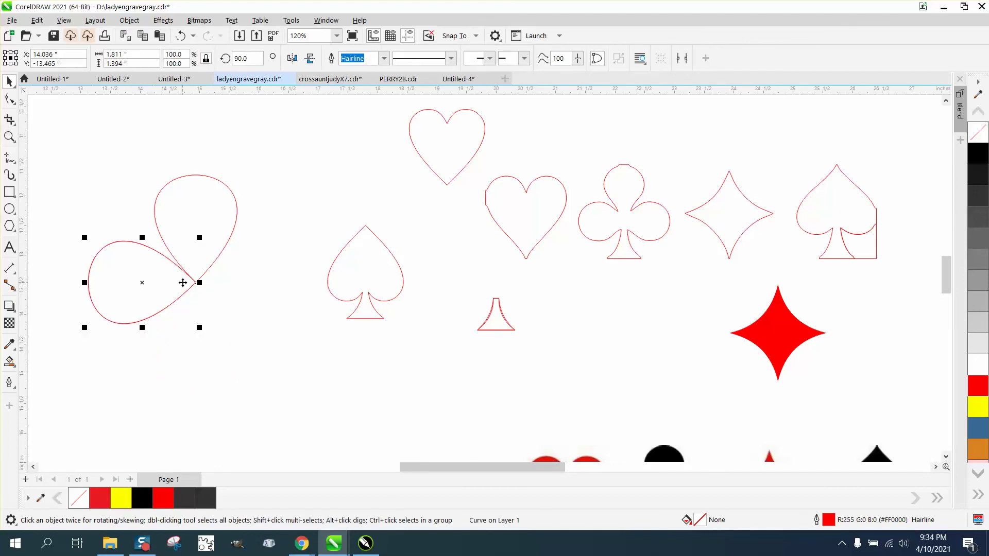
drag(85, 282, 252, 283)
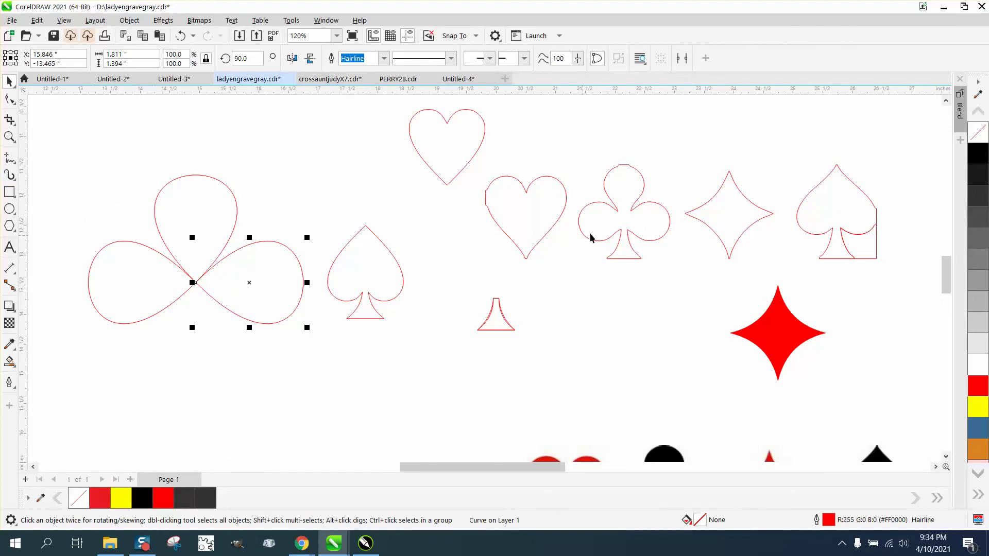
Nudge the top, right and left teardrops toward each other so they overlap.
click(10, 136)
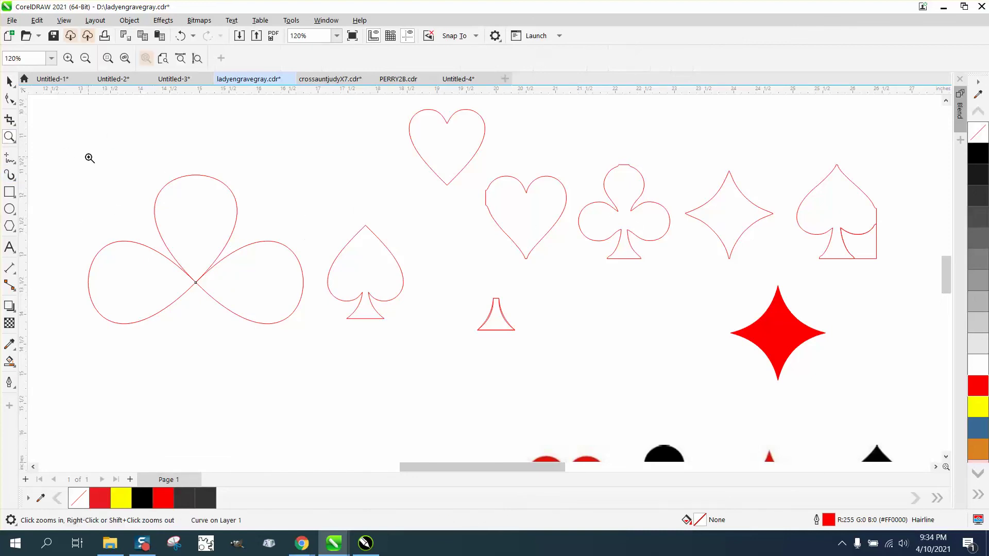
drag(88, 151, 322, 396)
click(9, 81)
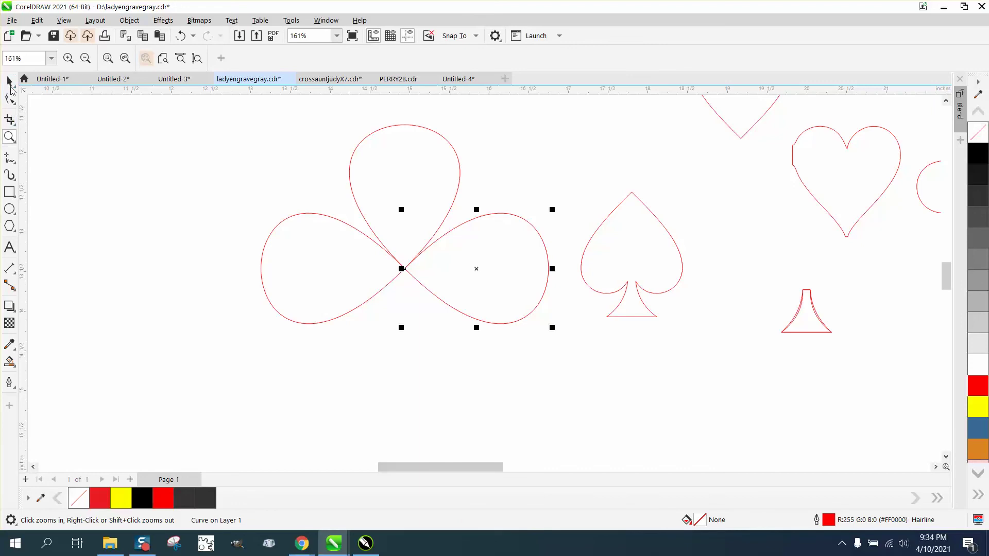
click(494, 157)
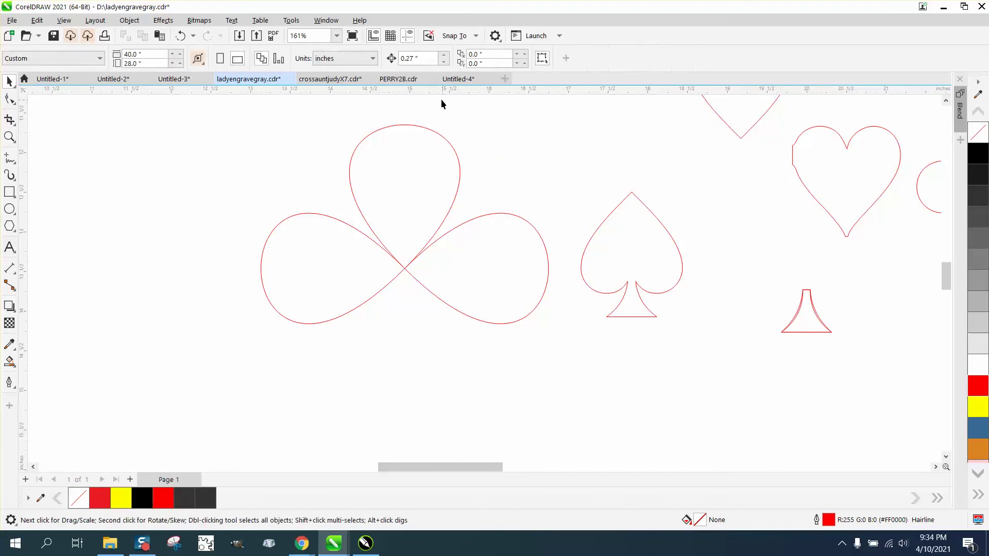
click(439, 134)
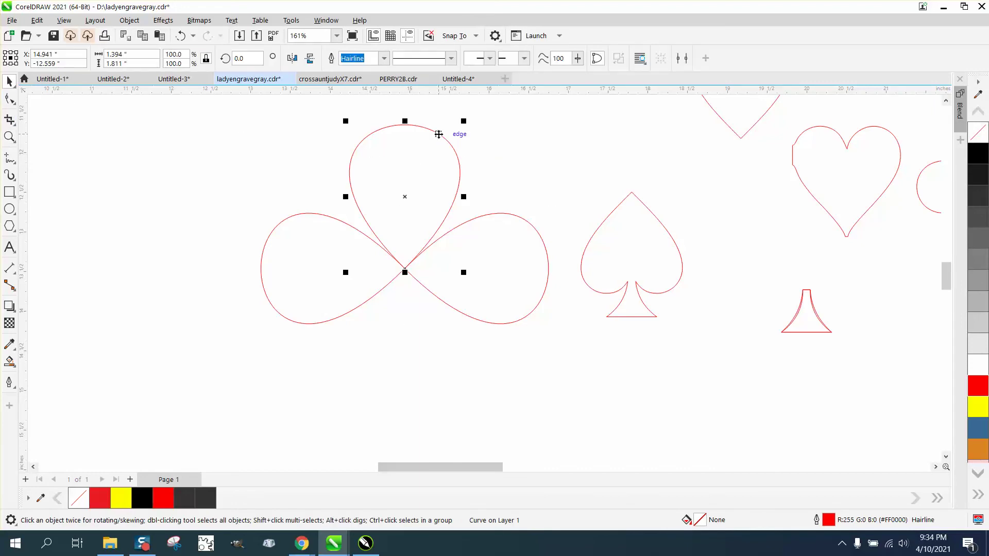
key(Down)
key(Down)
key(Down)
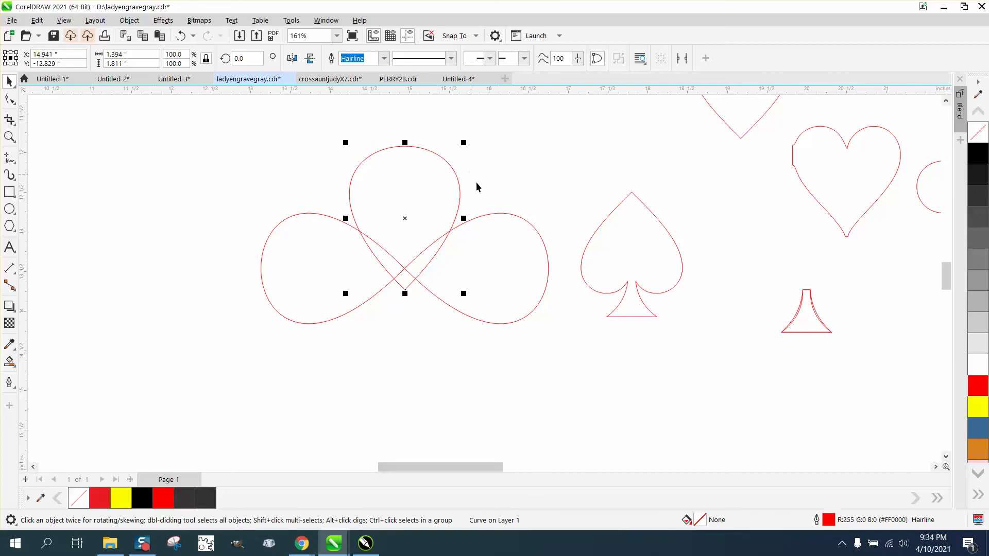
key(ctrl+r)
key(Left)
key(Left)
key(Left)
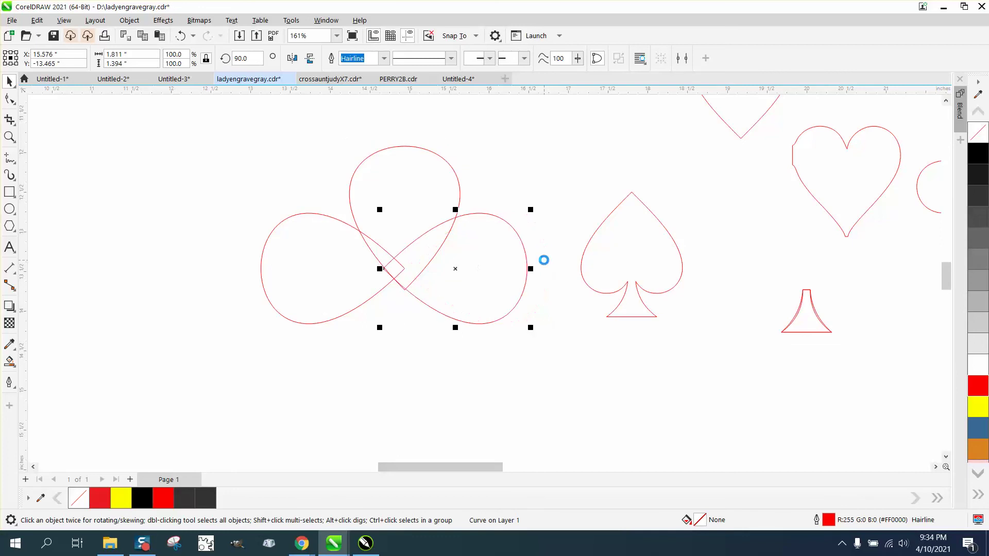
click(320, 264)
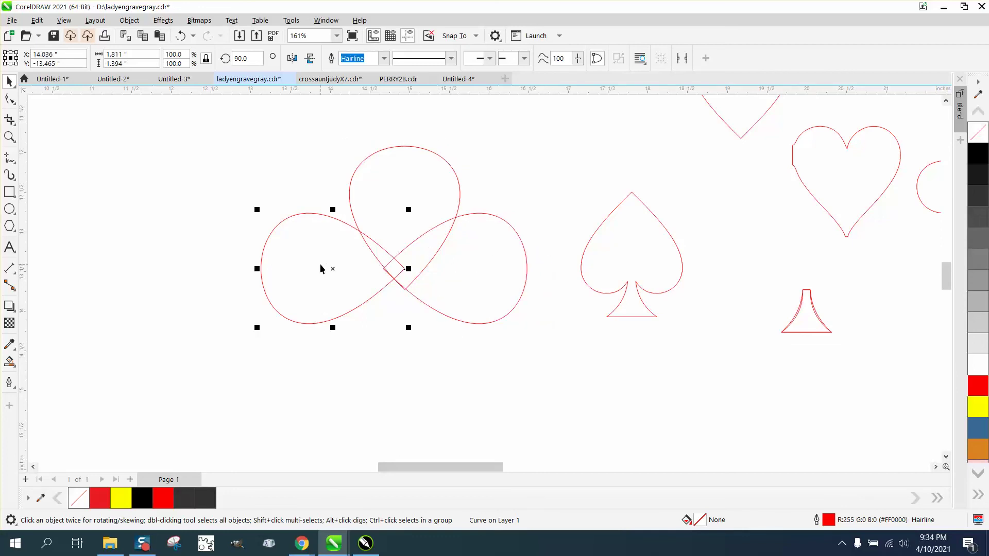
key(Right)
key(Right)
key(Right)
Weld the three teardrops into one 3.08 × 2.236-inch club outline.
drag(226, 112, 555, 404)
click(355, 57)
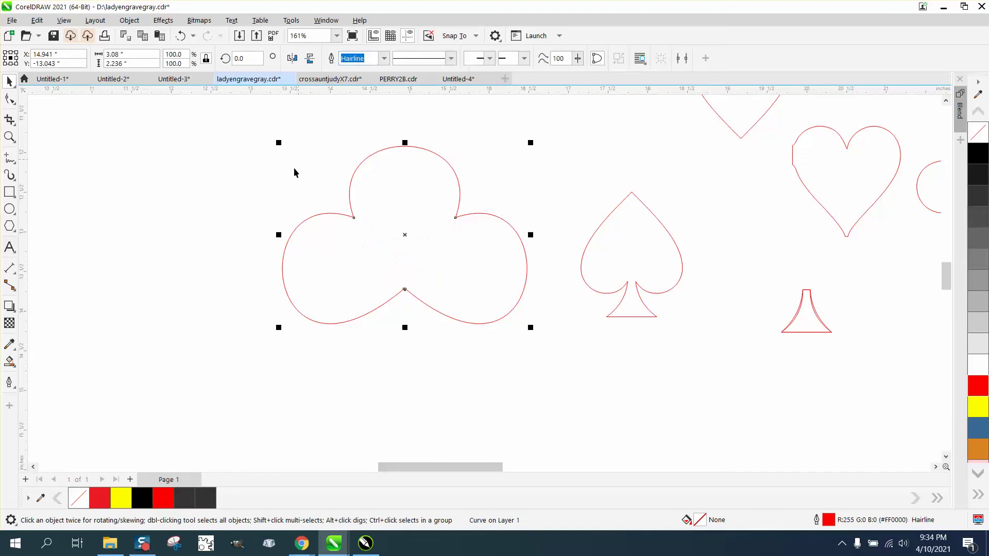
scroll(272, 216, down, 1)
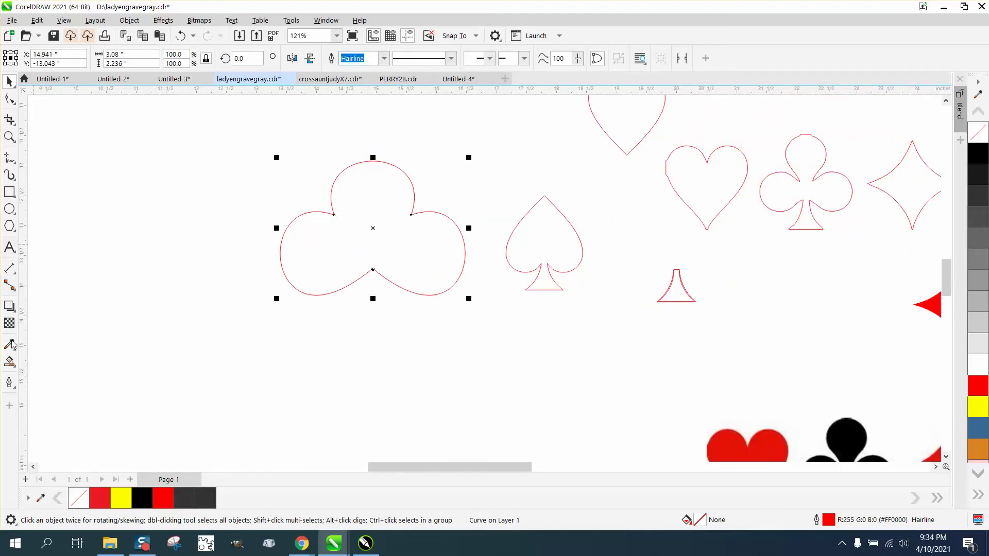
Smart Fill the small stem and move the new stem shape just under the clover.
click(10, 362)
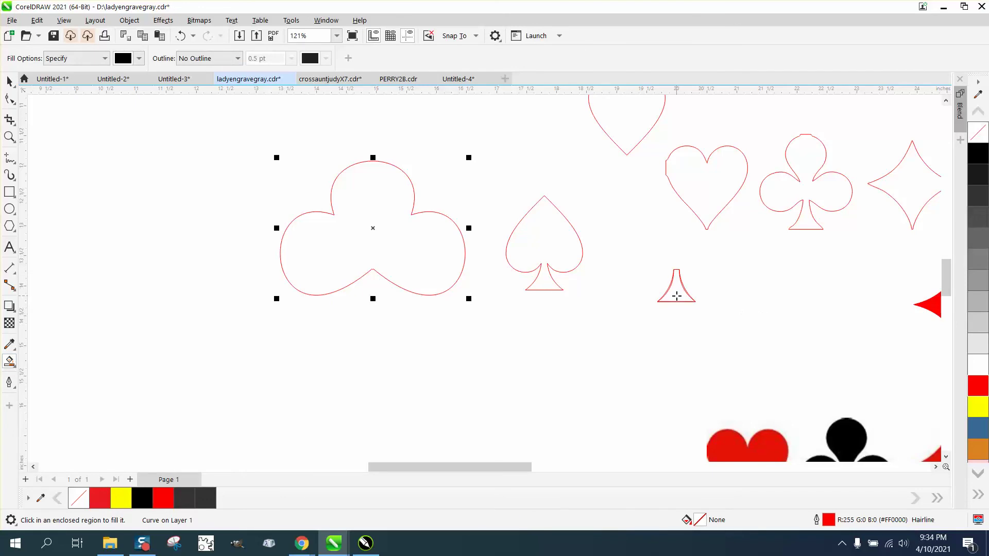
click(676, 296)
click(9, 81)
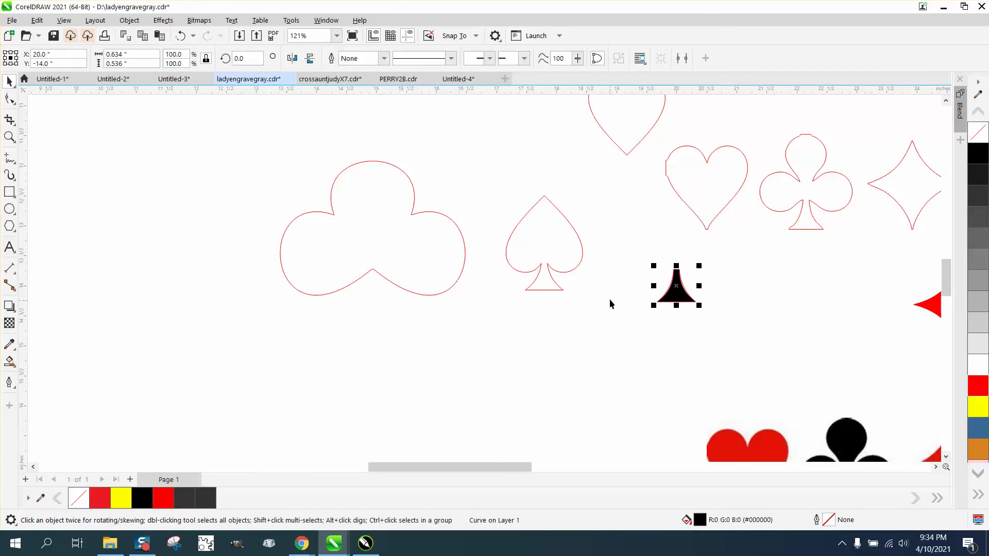
drag(675, 288, 379, 319)
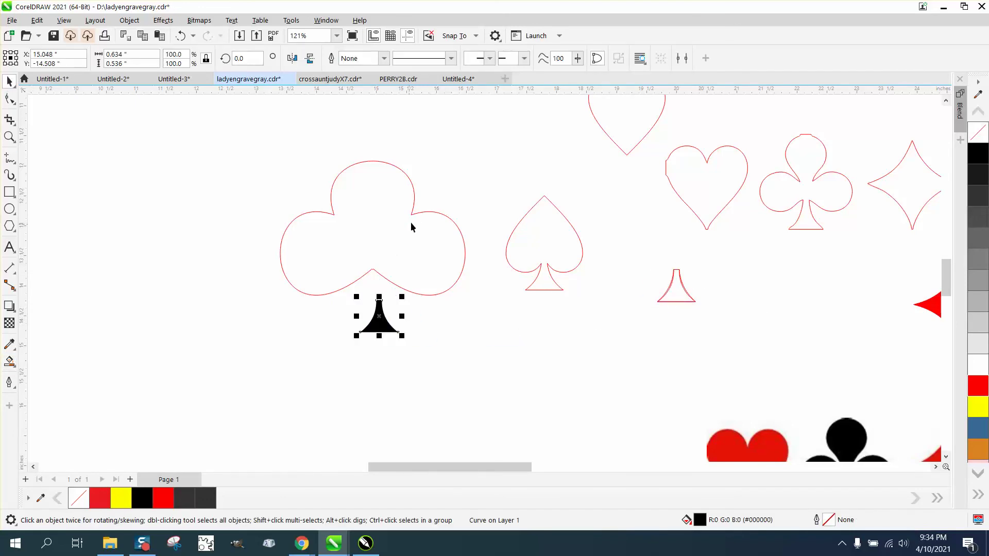
Shrink the clover to about half size and give the stem no fill with a black outline.
click(413, 214)
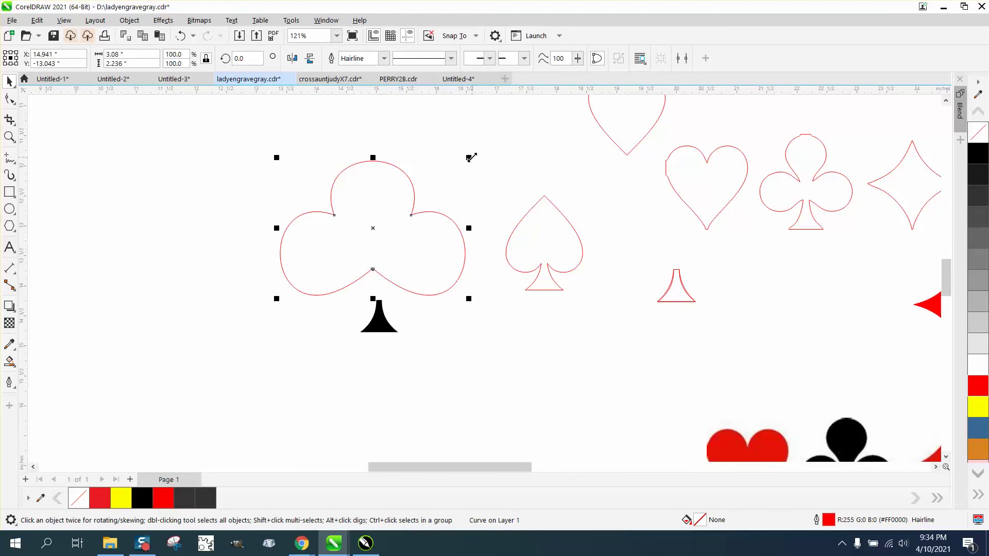
drag(469, 157, 410, 215)
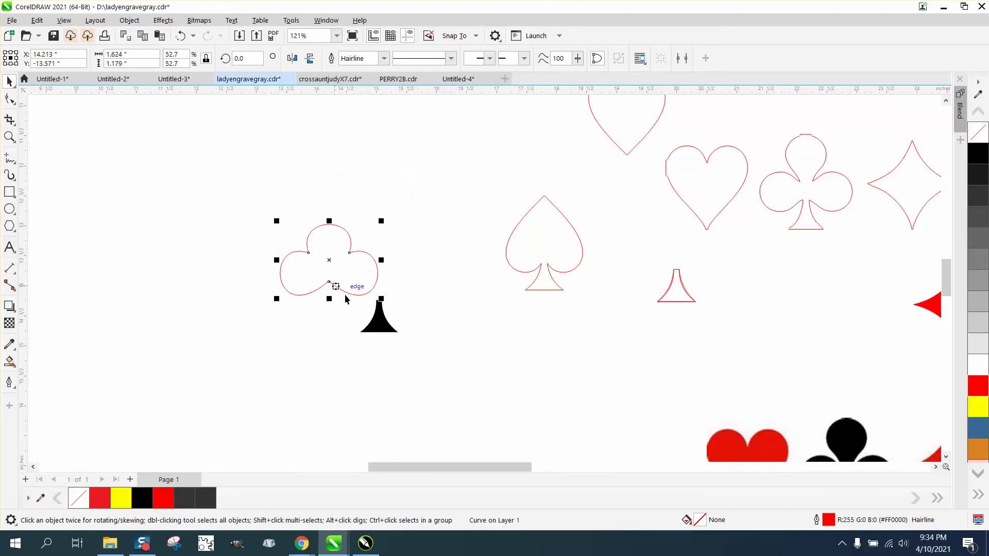
click(379, 317)
click(978, 133)
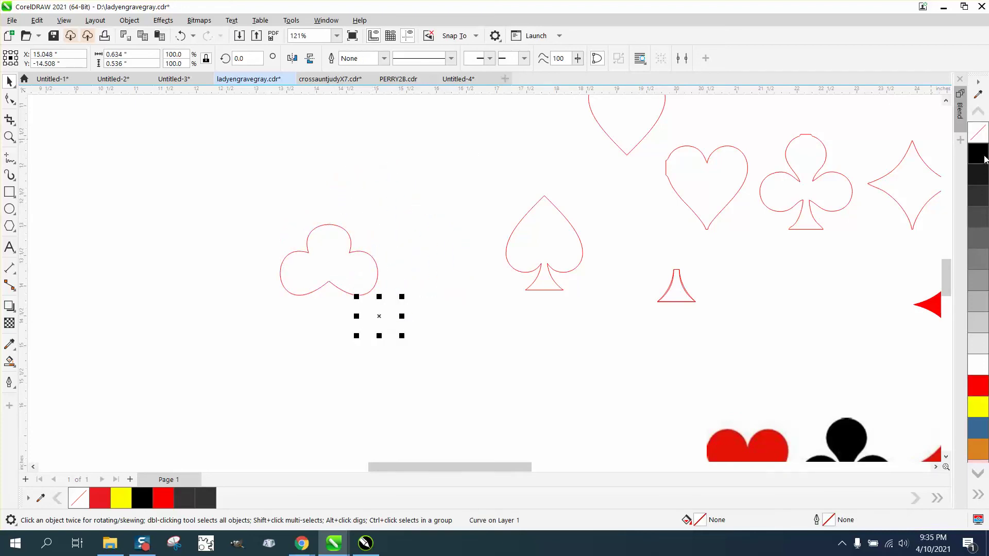
right_click(981, 156)
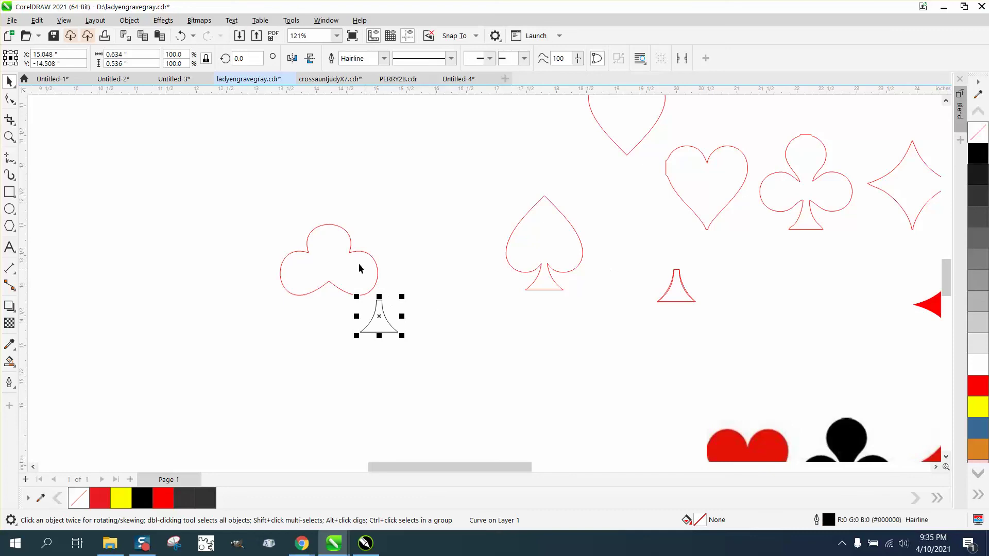
drag(359, 254, 410, 264)
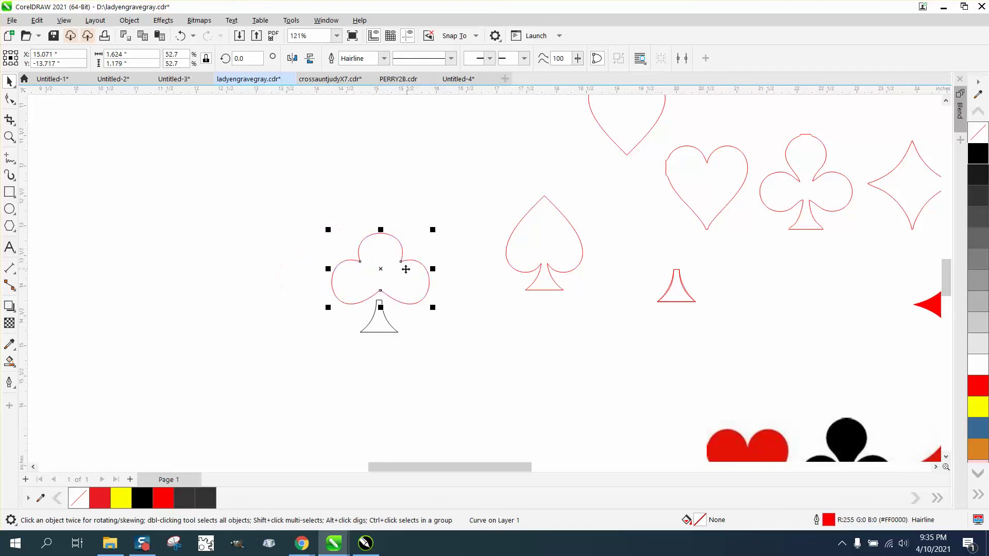
Snap the clover's bottom onto the stem top and combine them into one 1.624 × 1.484-inch club.
click(9, 136)
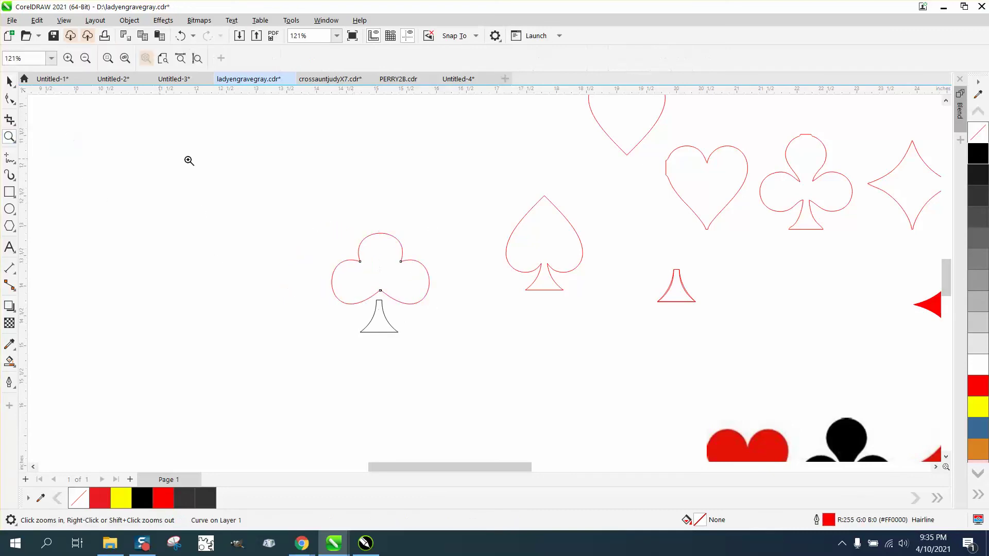
drag(245, 189, 616, 442)
click(9, 81)
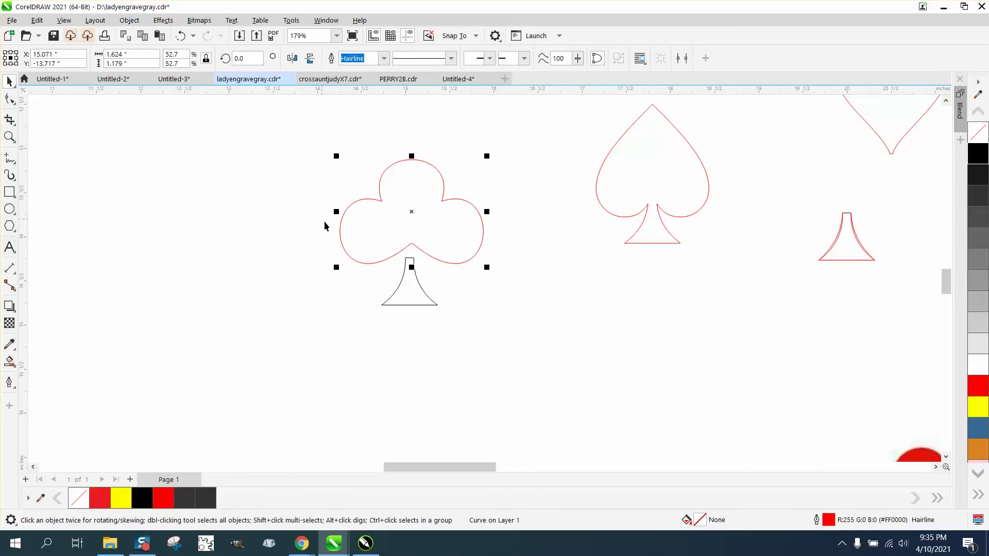
drag(412, 244, 411, 260)
drag(289, 165, 442, 309)
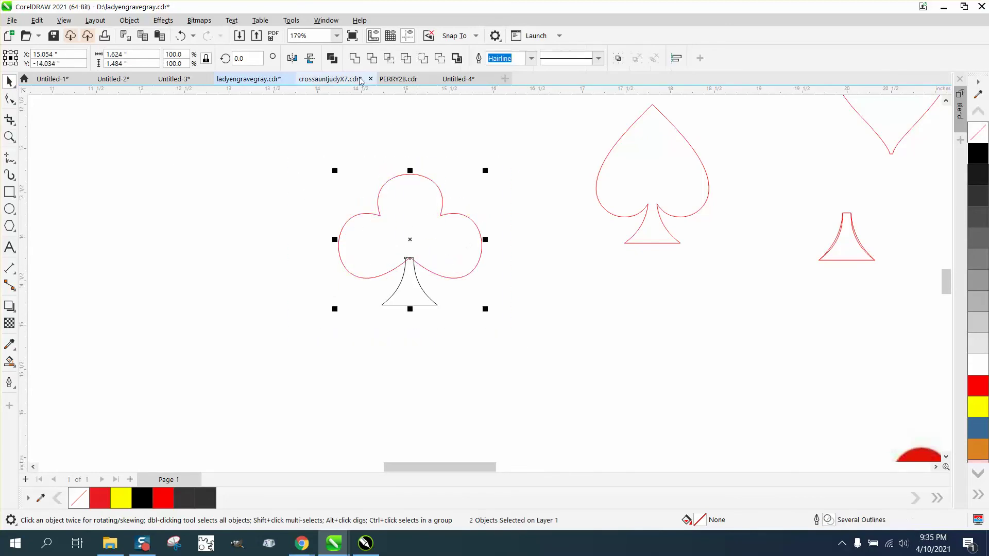
key(ctrl+l)
Drag the red-filled diamond left beside the club, then zoom in on the diamond and spade.
scroll(237, 245, down, 3)
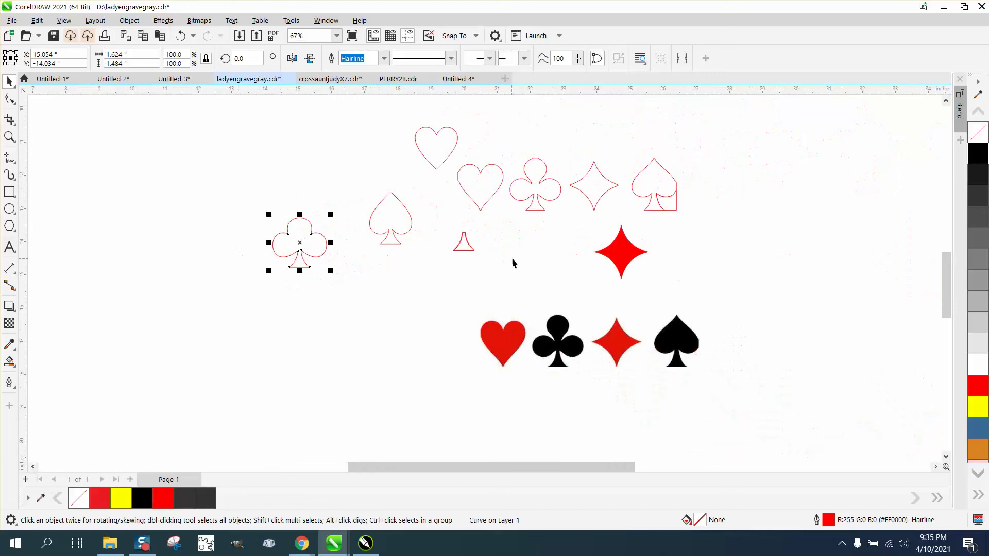
click(551, 337)
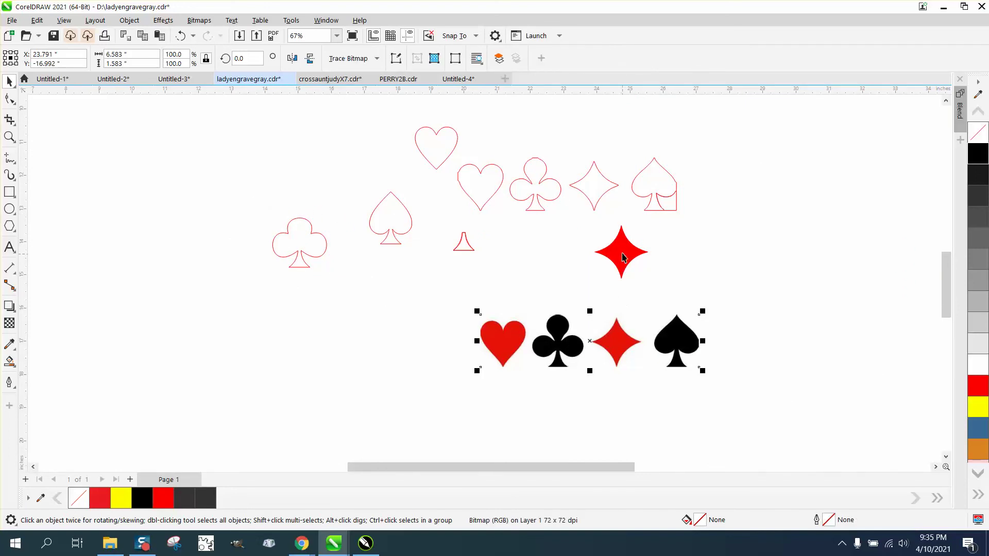
drag(623, 264, 345, 258)
click(12, 139)
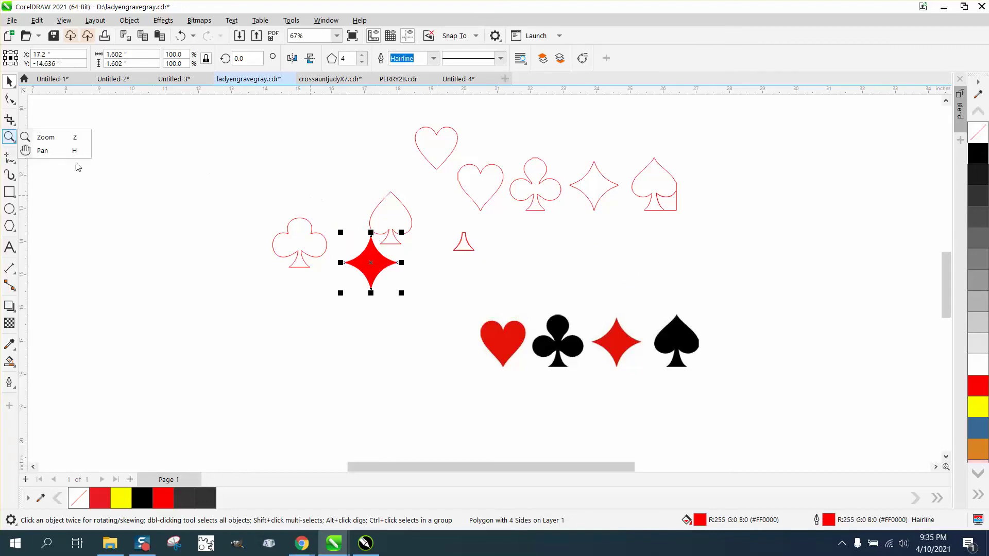
click(45, 137)
drag(336, 187, 482, 300)
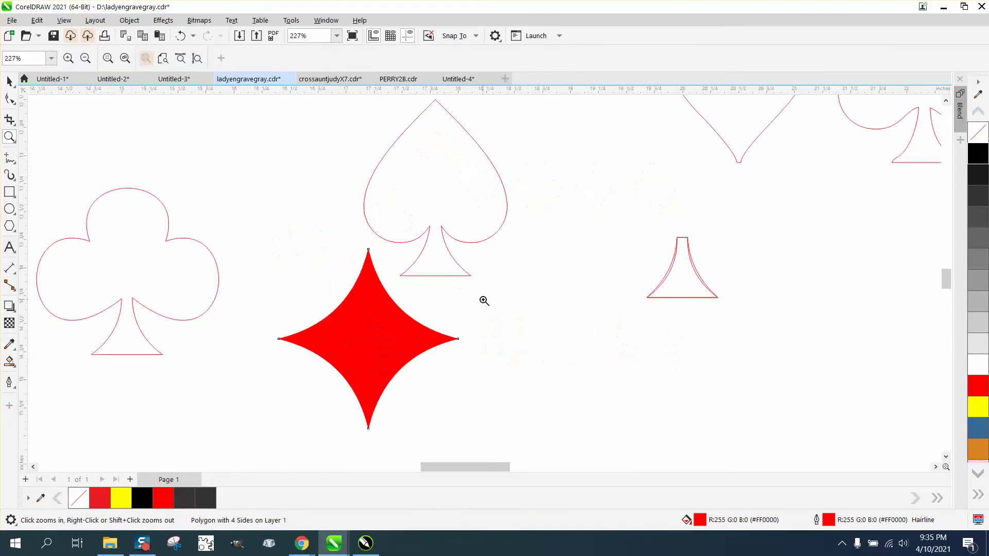